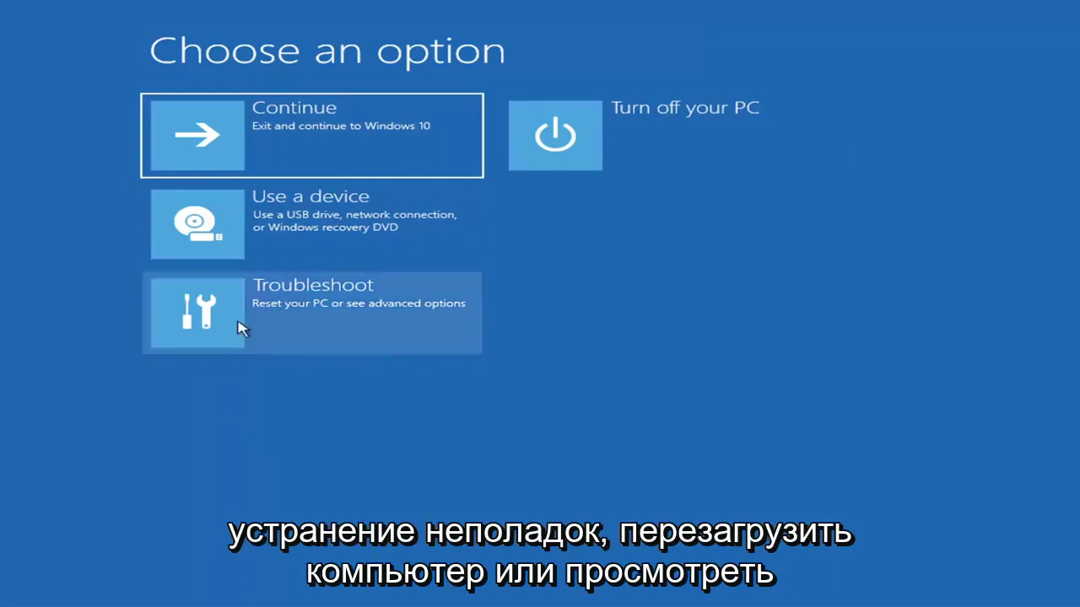
# Run Startup Repair from the advanced troubleshooting options
pyautogui.click(400, 319)
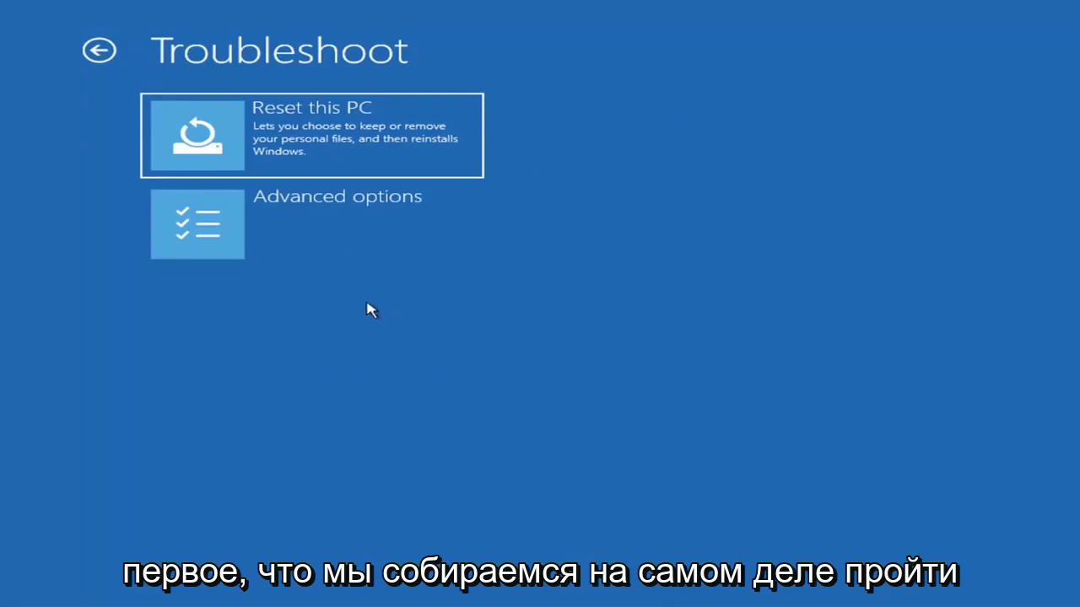
pyautogui.click(342, 231)
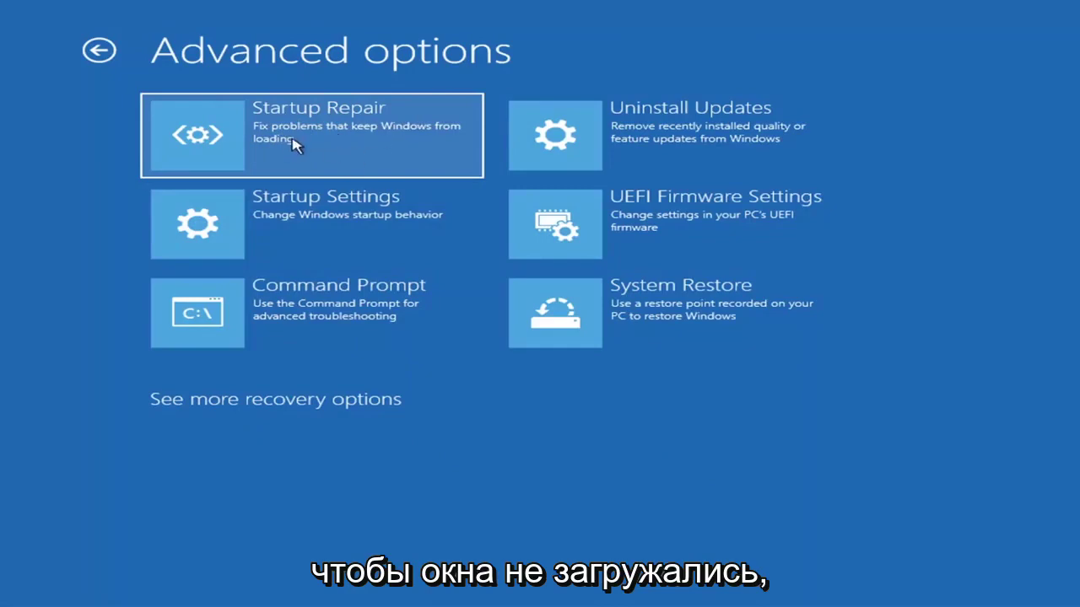
pyautogui.press('Return')
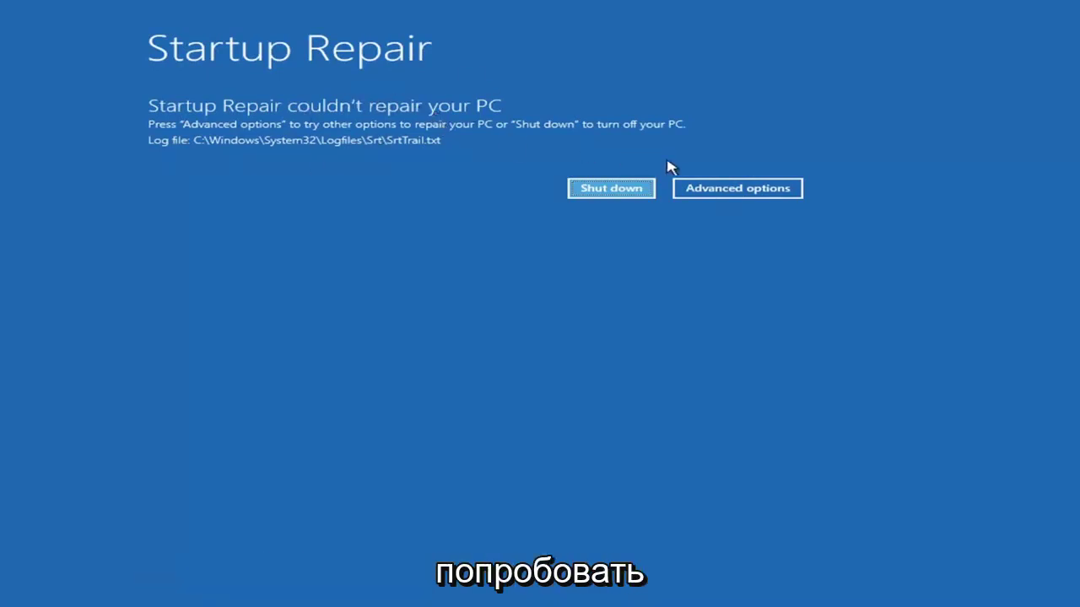
# Return to the advanced troubleshooting options and review the Startup Settings and Uninstall Updates pages without applying anything
pyautogui.click(751, 189)
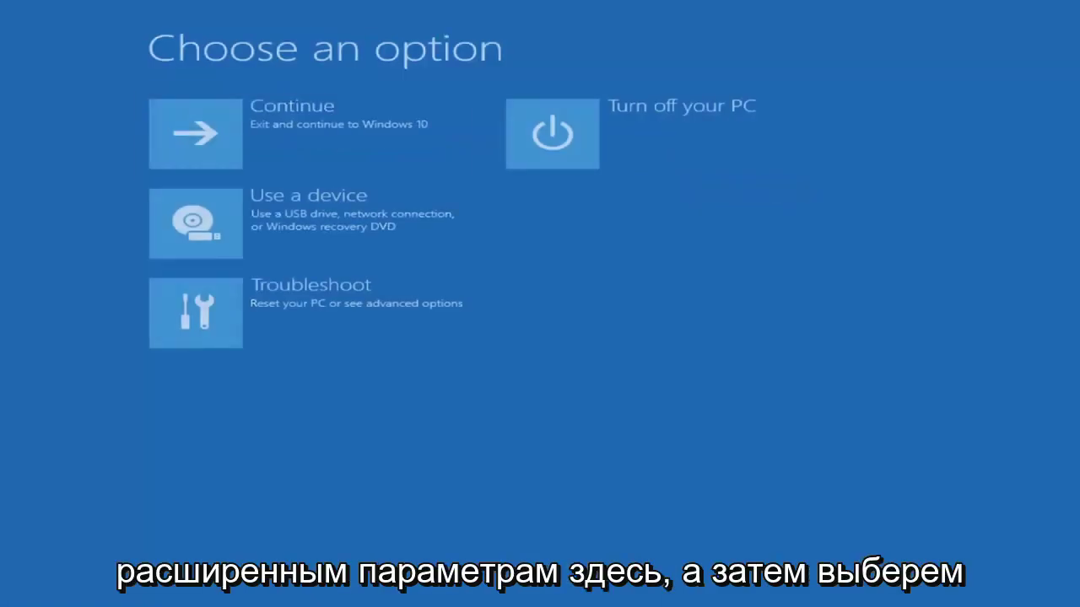
pyautogui.click(331, 313)
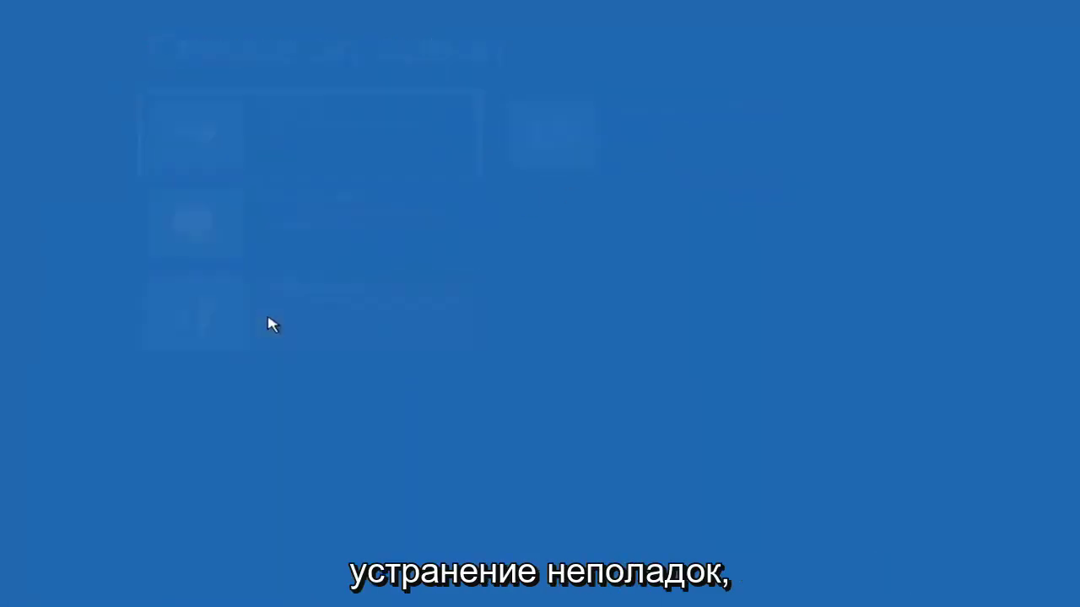
pyautogui.click(283, 237)
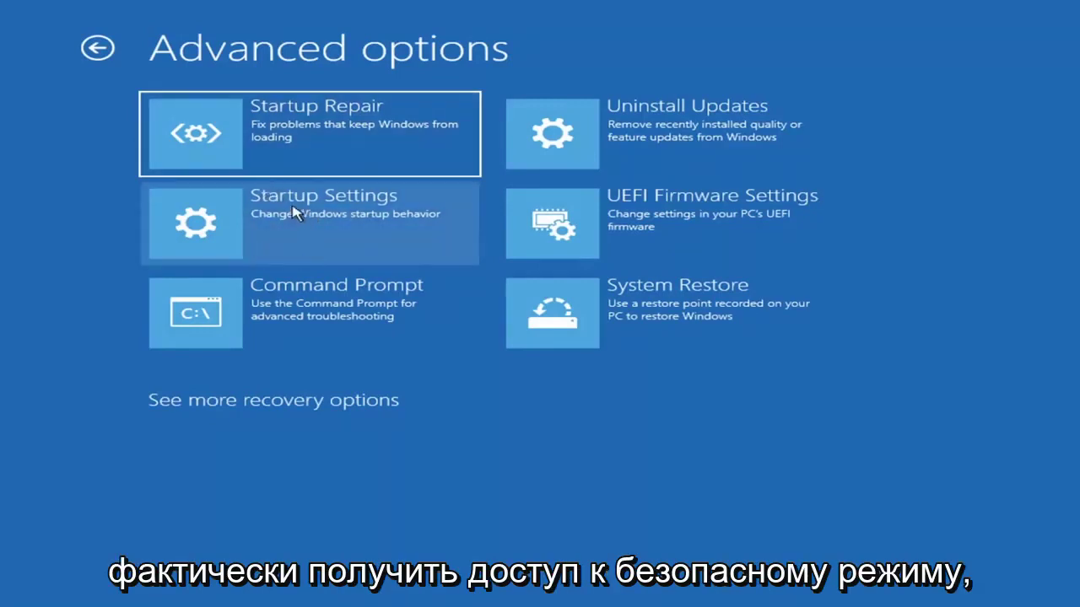
pyautogui.click(279, 221)
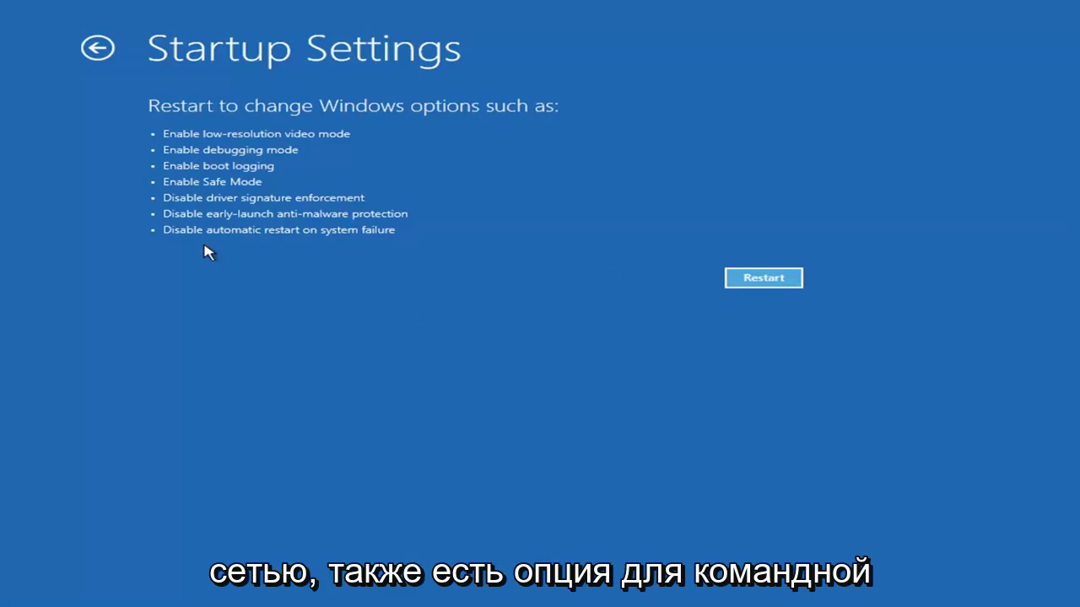
pyautogui.click(83, 44)
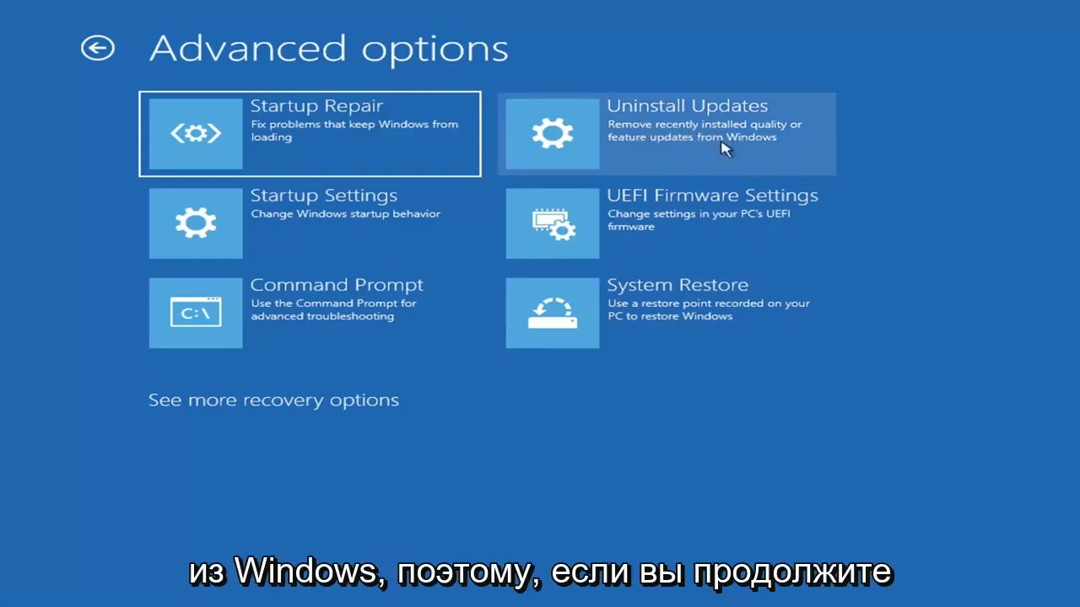
pyautogui.click(631, 138)
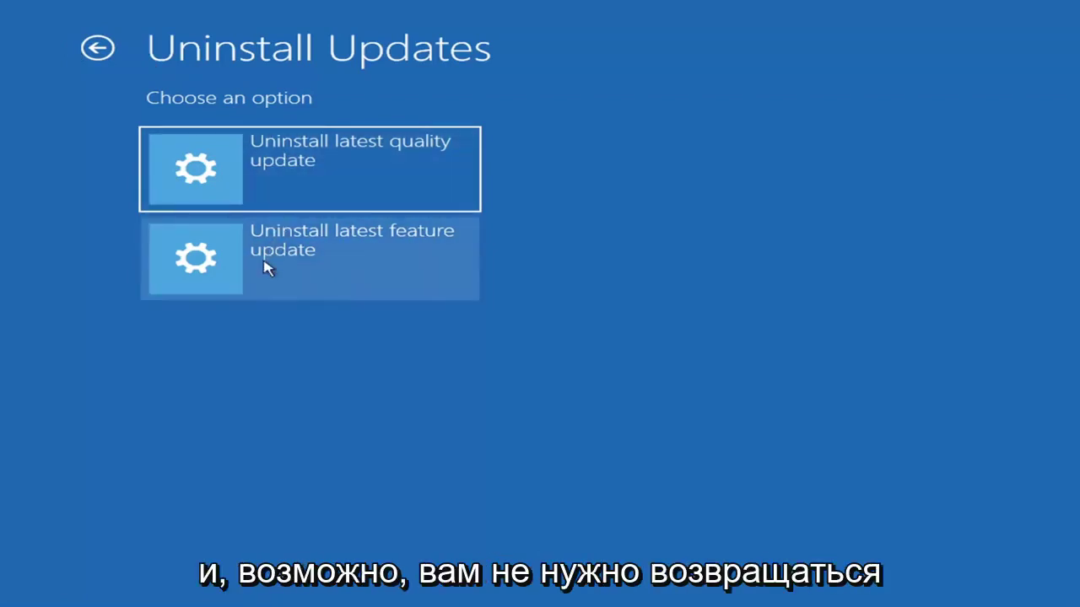
pyautogui.click(109, 48)
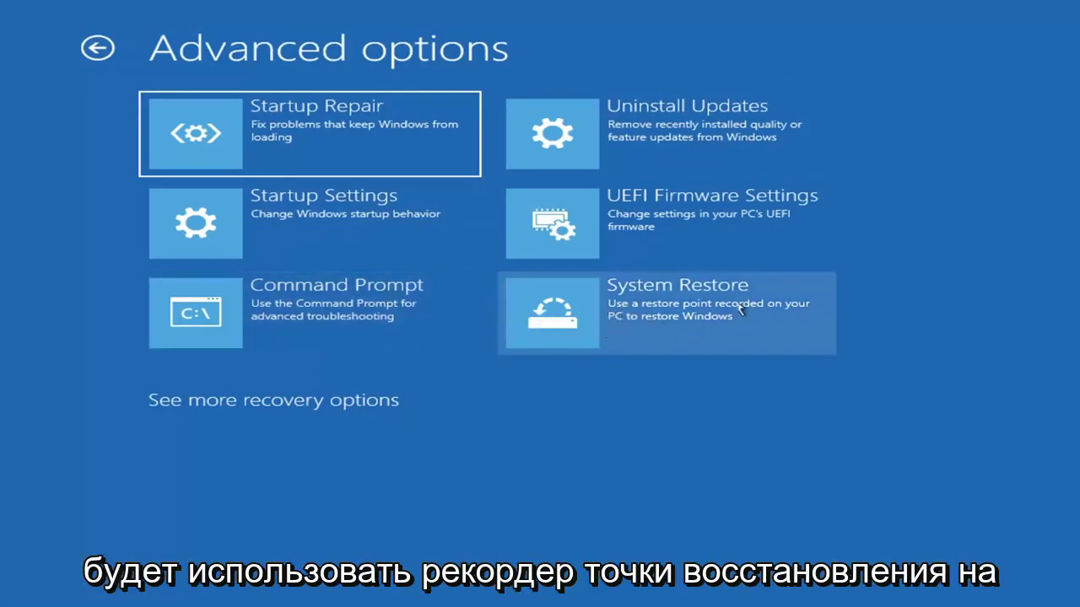
# Restore the system to the 7/9/2021 12:37:05 PM "Before Updates" restore point with System Restore and restart the PC
pyautogui.click(705, 329)
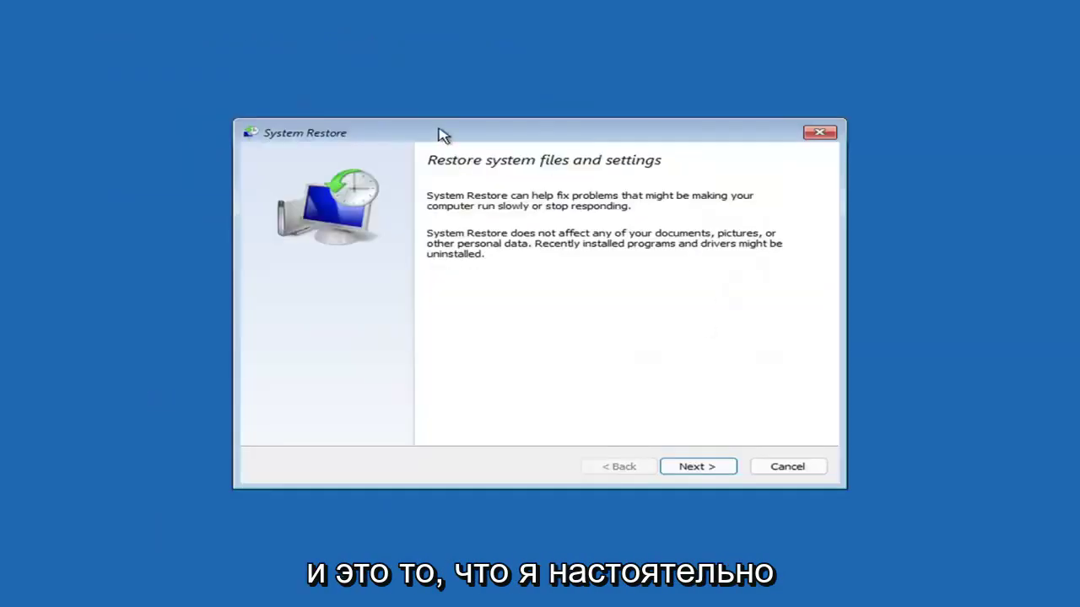
pyautogui.click(688, 466)
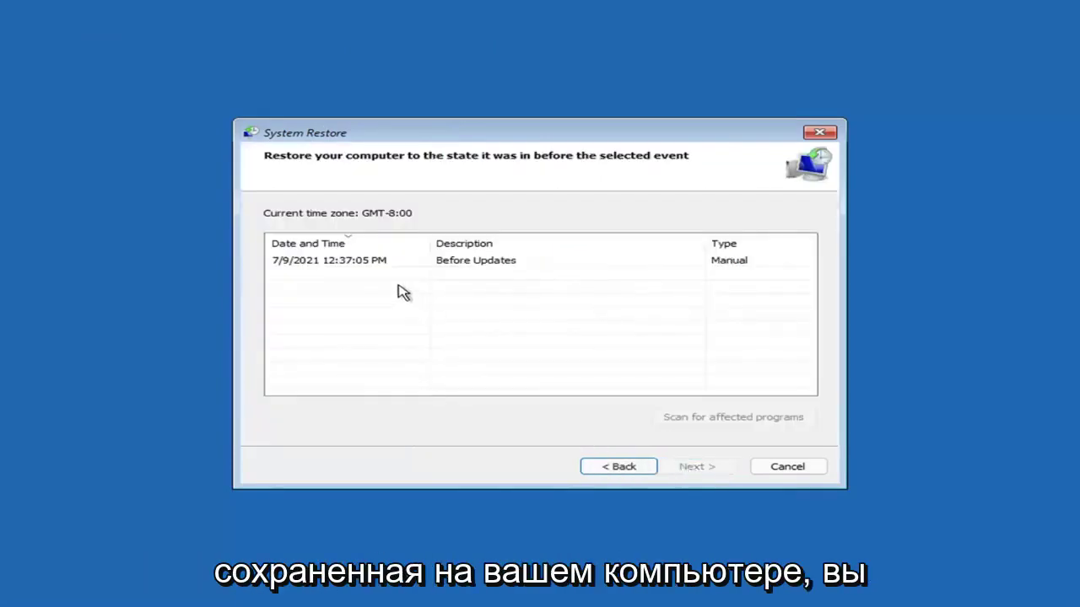
pyautogui.click(333, 267)
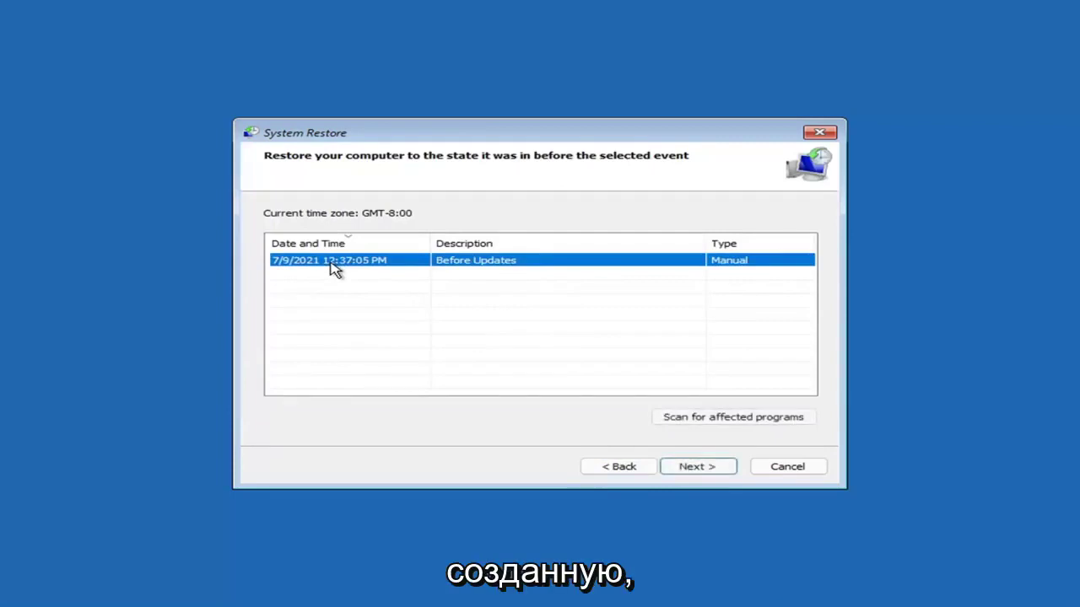
pyautogui.click(711, 472)
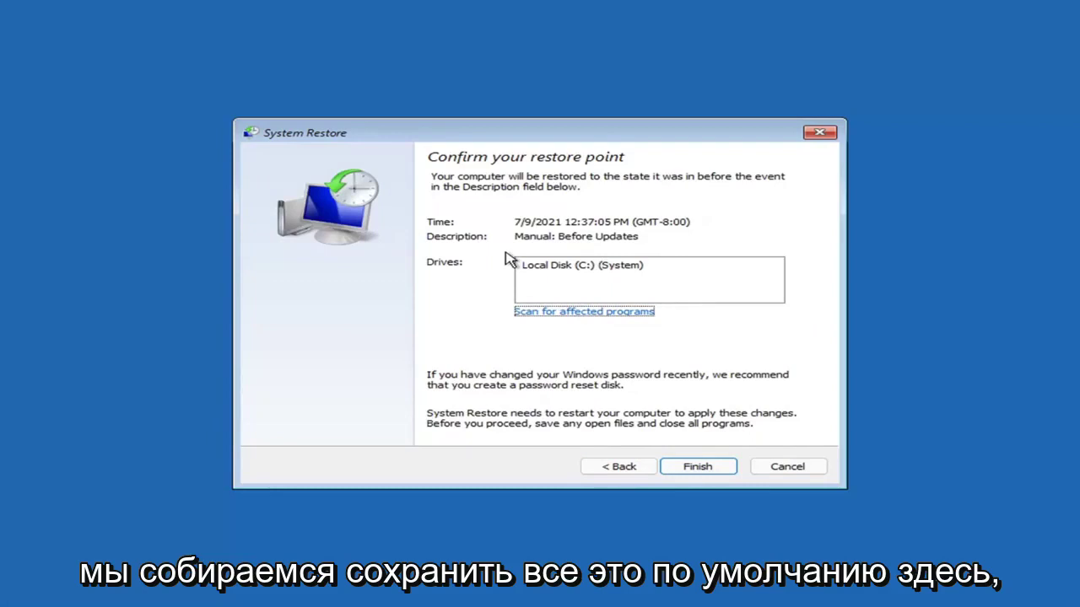
pyautogui.click(695, 474)
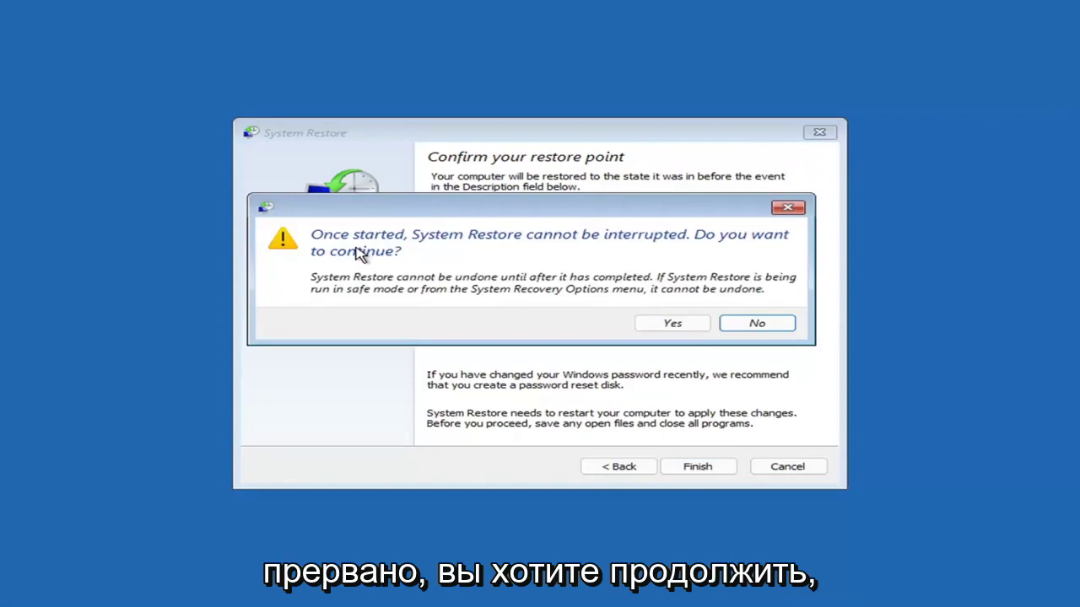
pyautogui.click(673, 327)
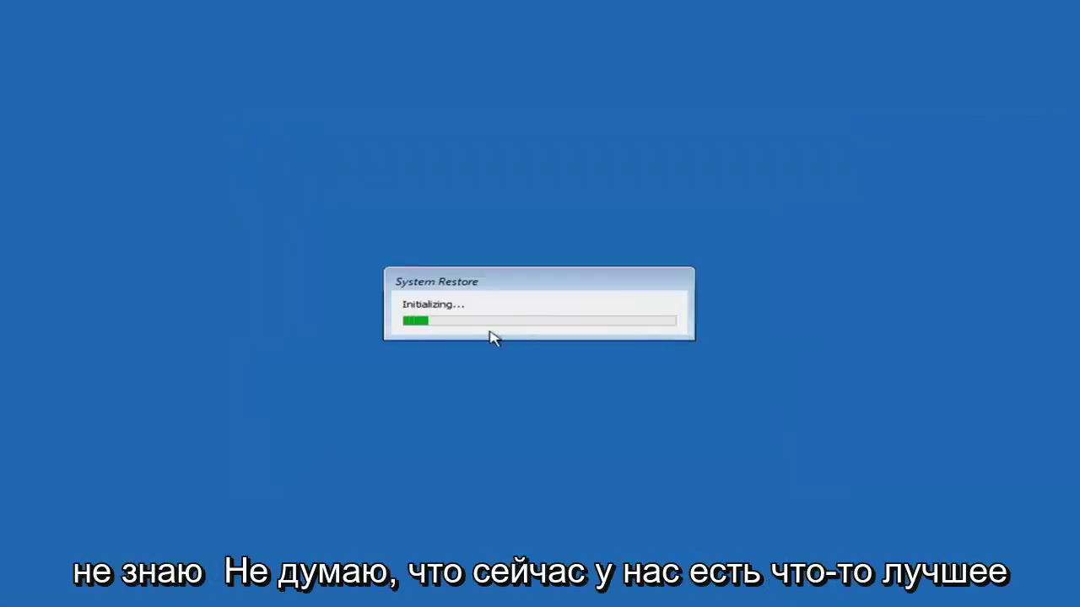
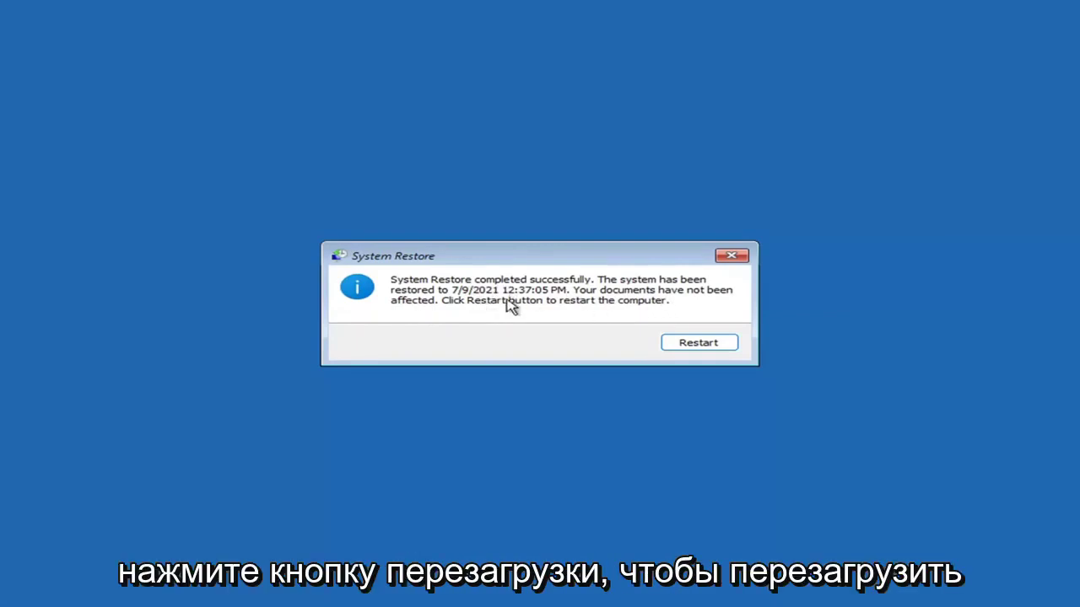
pyautogui.click(691, 345)
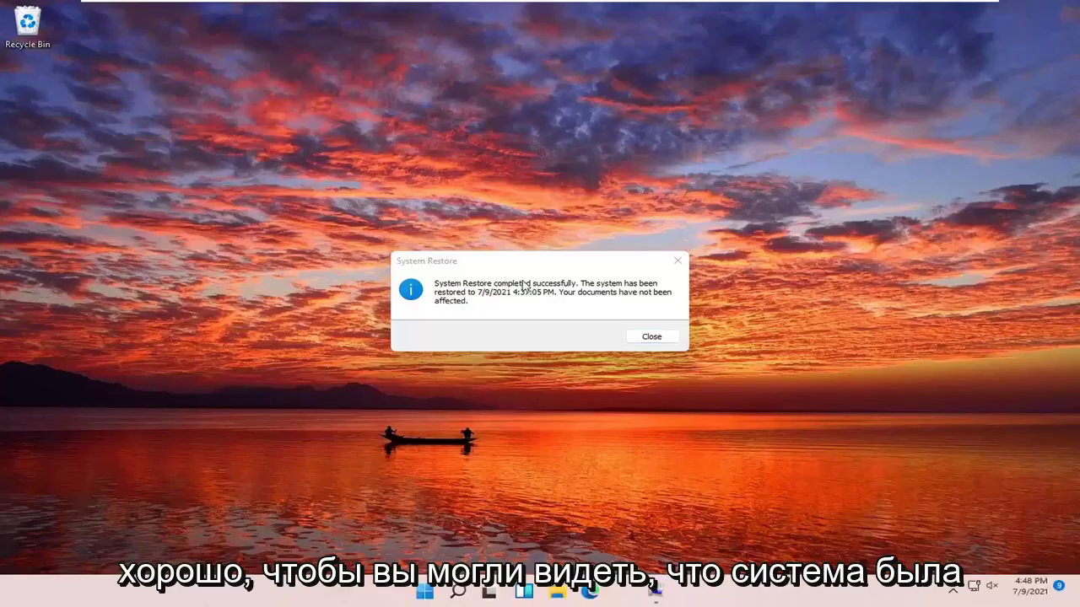
pyautogui.click(677, 260)
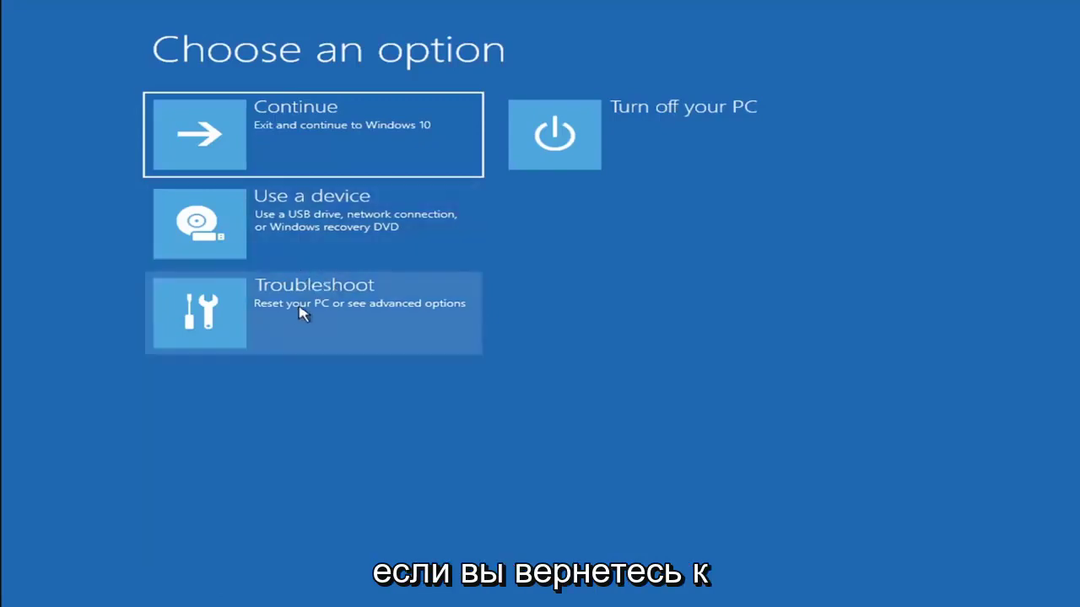
# Review the Reset this PC choices for keeping or removing files, and return to the main recovery options
pyautogui.click(315, 320)
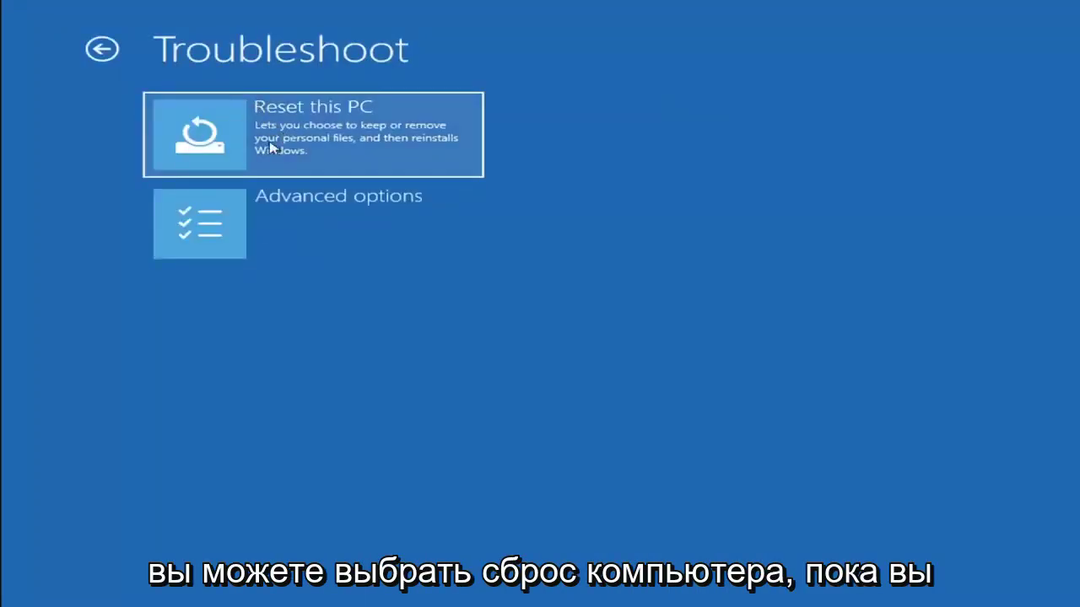
pyautogui.click(357, 155)
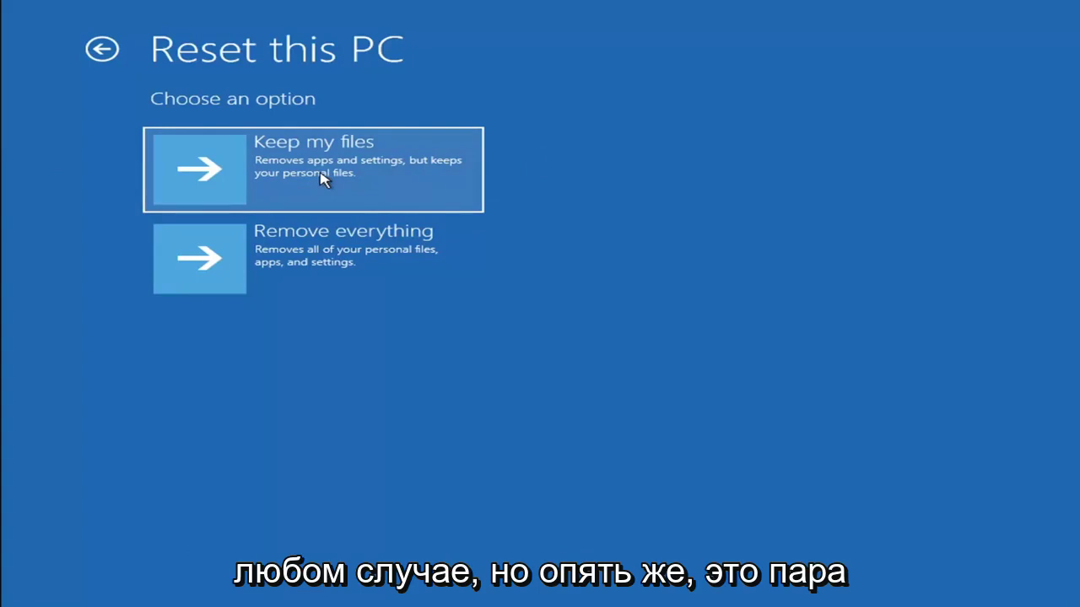
pyautogui.click(105, 51)
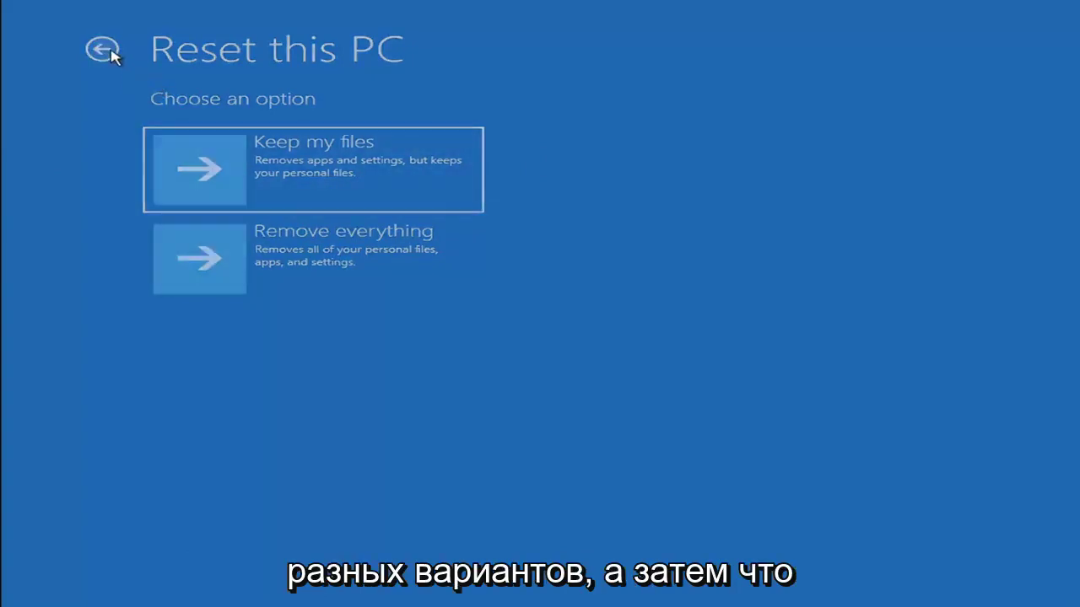
pyautogui.click(105, 51)
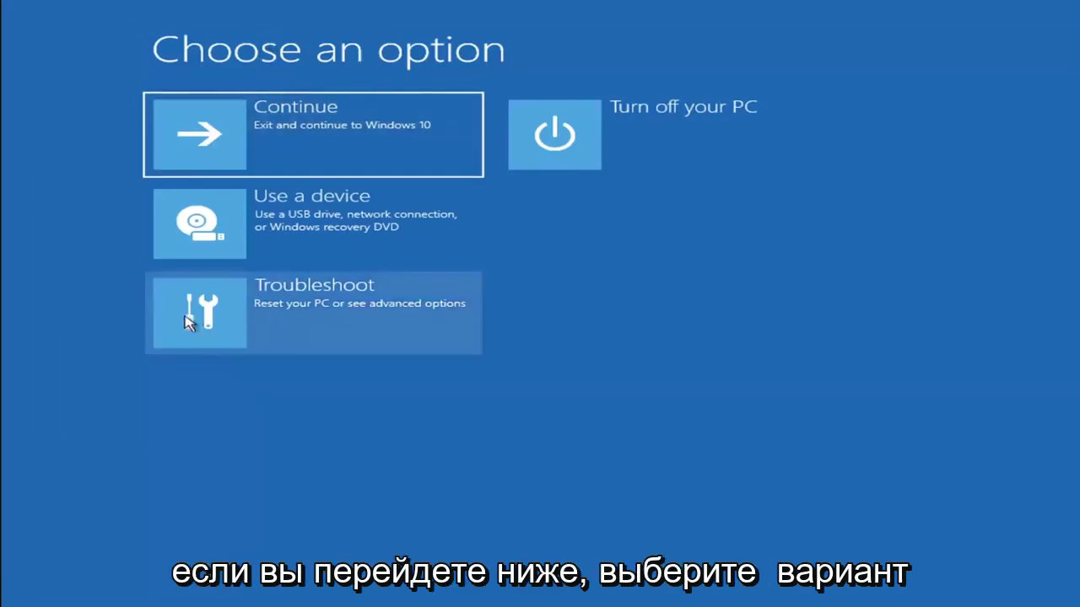
# Open Command Prompt from the advanced troubleshooting options and switch to the C: drive
pyautogui.click(328, 318)
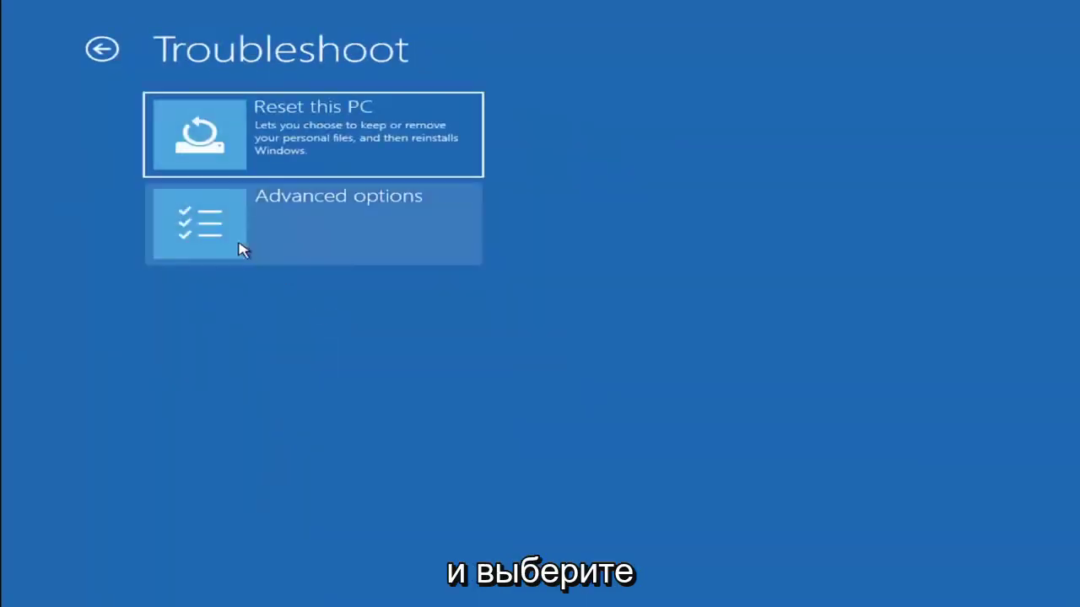
pyautogui.click(324, 235)
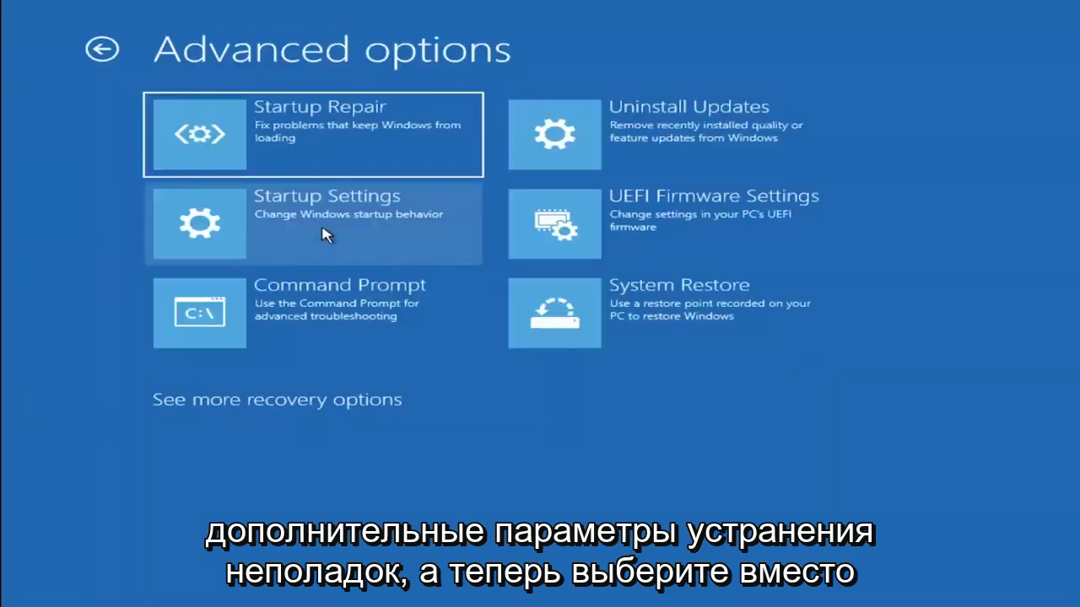
pyautogui.click(246, 317)
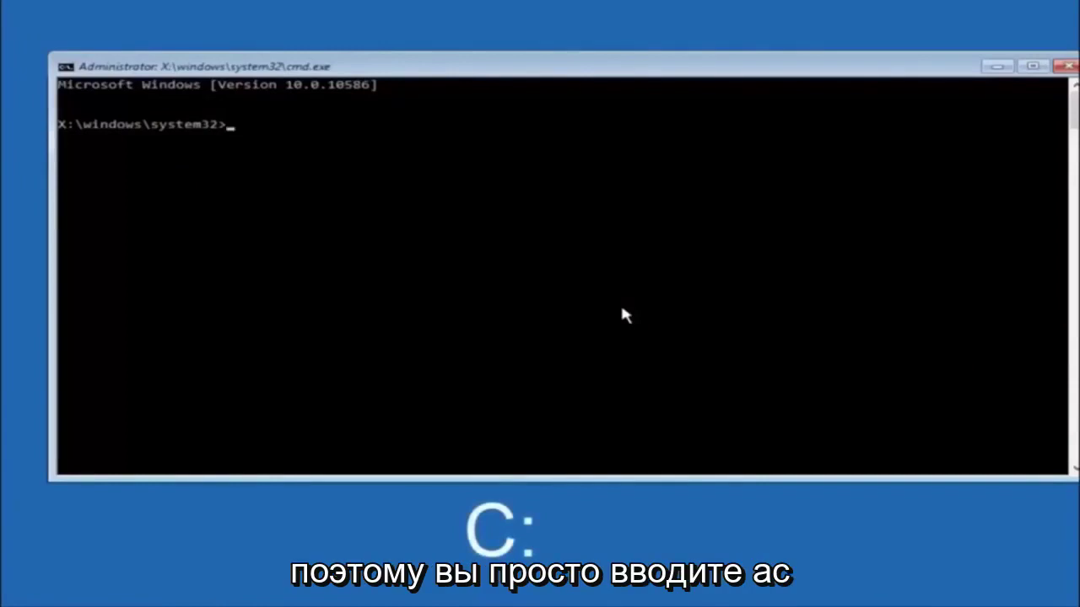
pyautogui.press('Return')
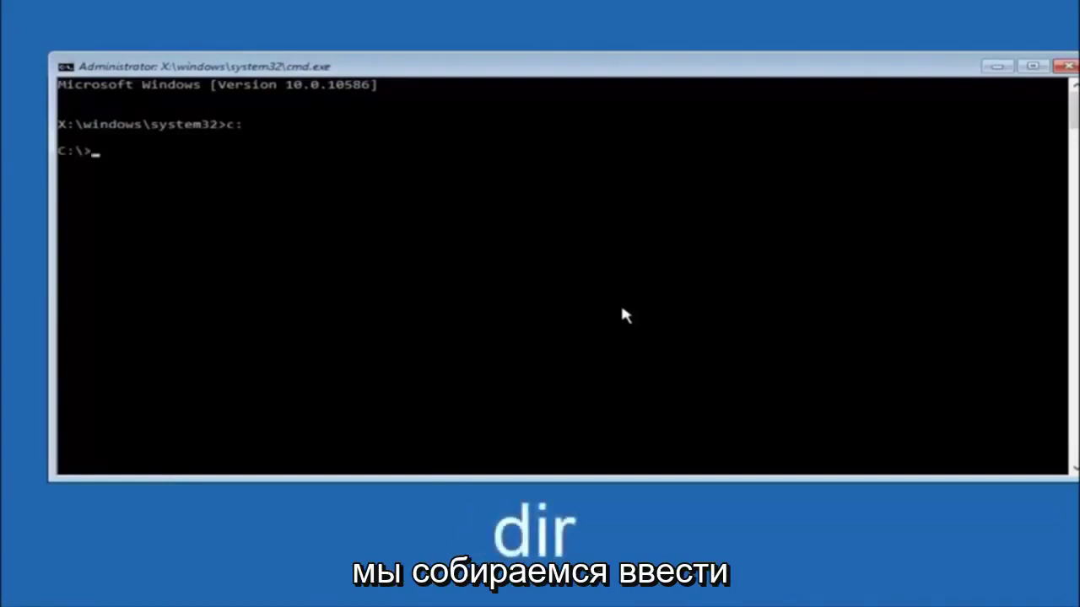
# List the contents of the C: drive with dir and change the directory to \windows\system32\config
pyautogui.write('dir')
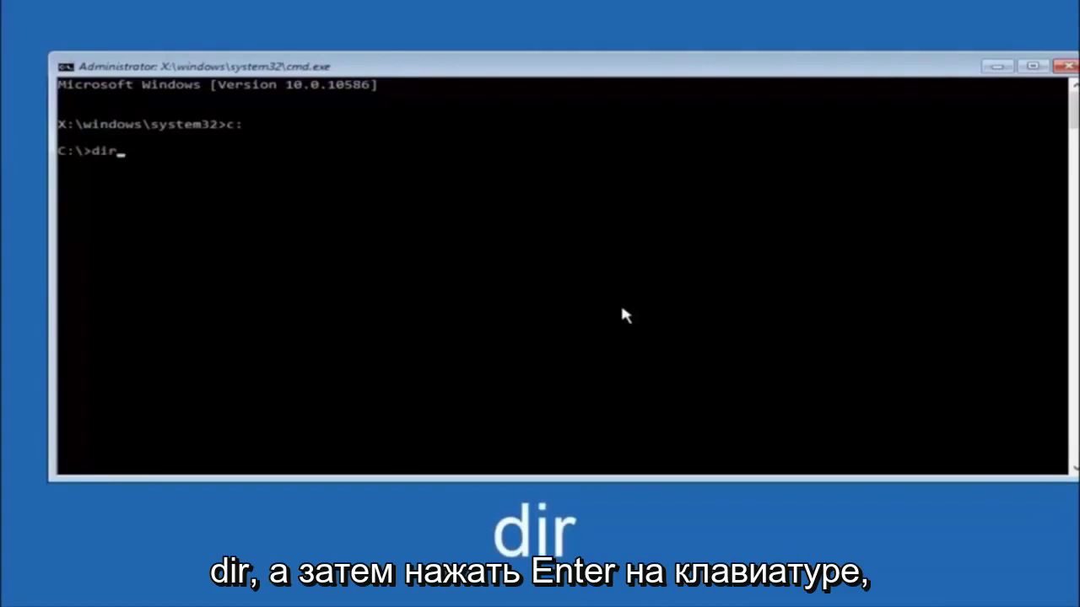
pyautogui.press('Return')
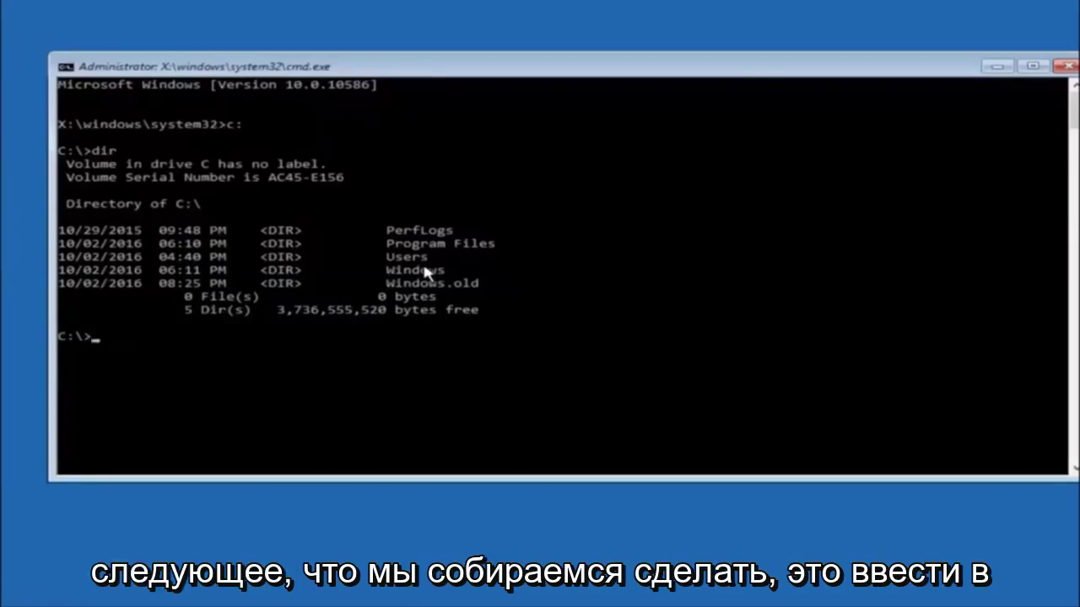
pyautogui.write('cd \\windows\\system32\\config')
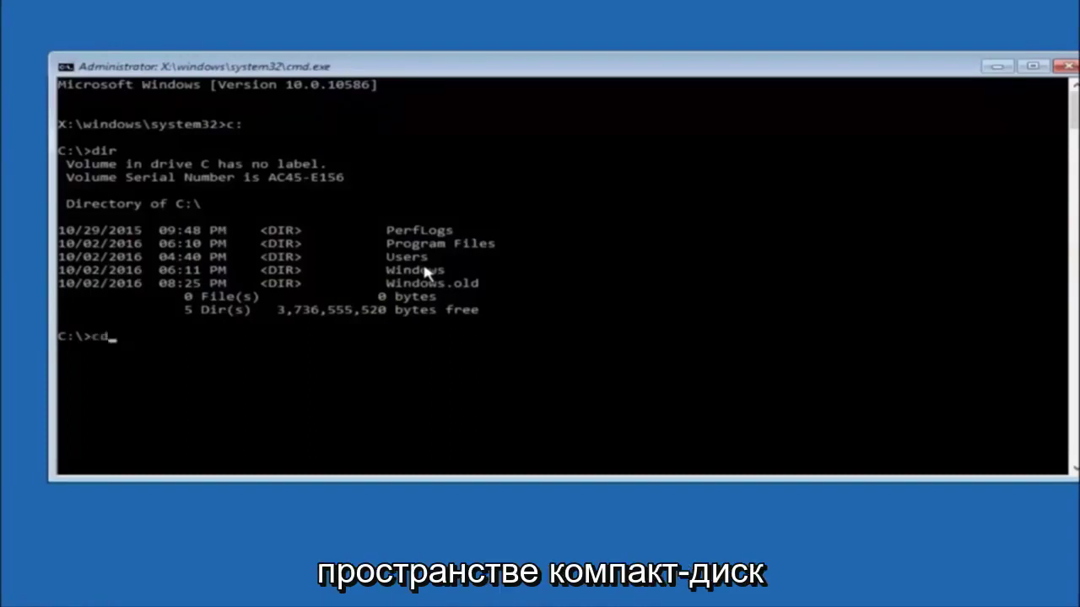
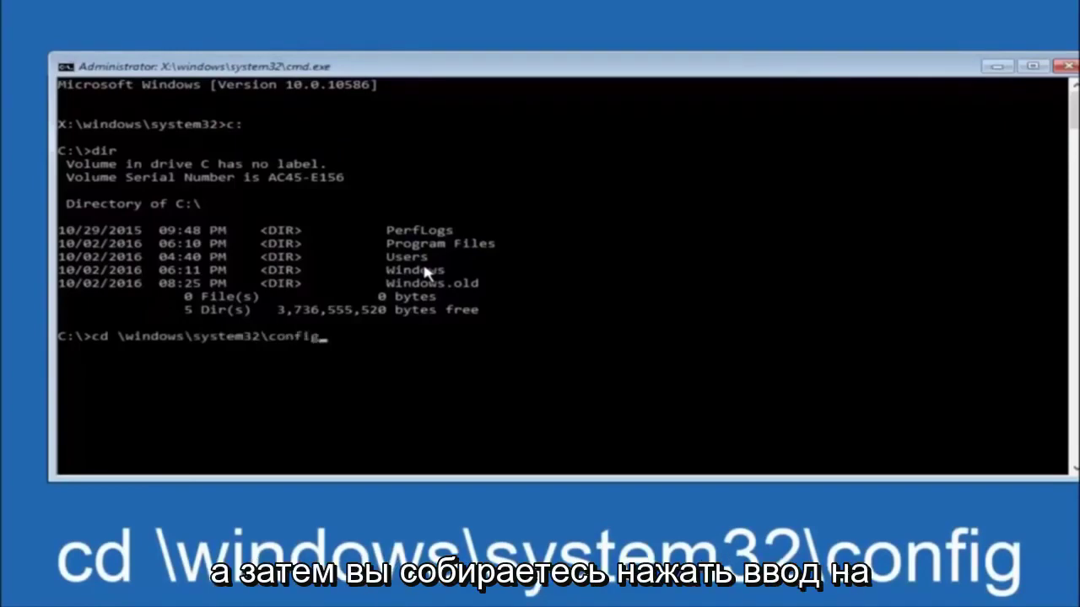
pyautogui.press('Return')
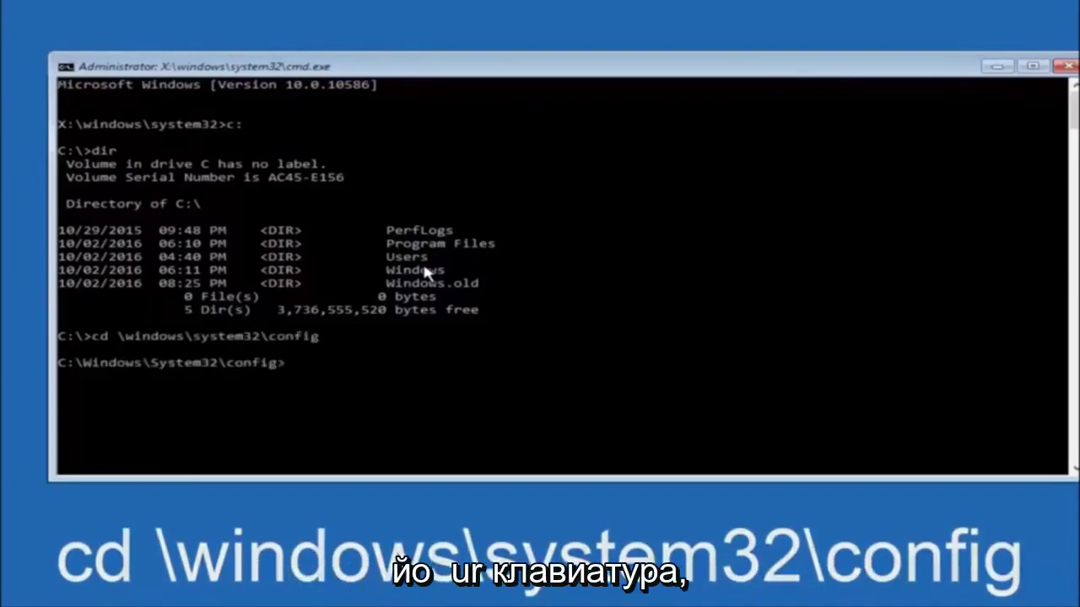
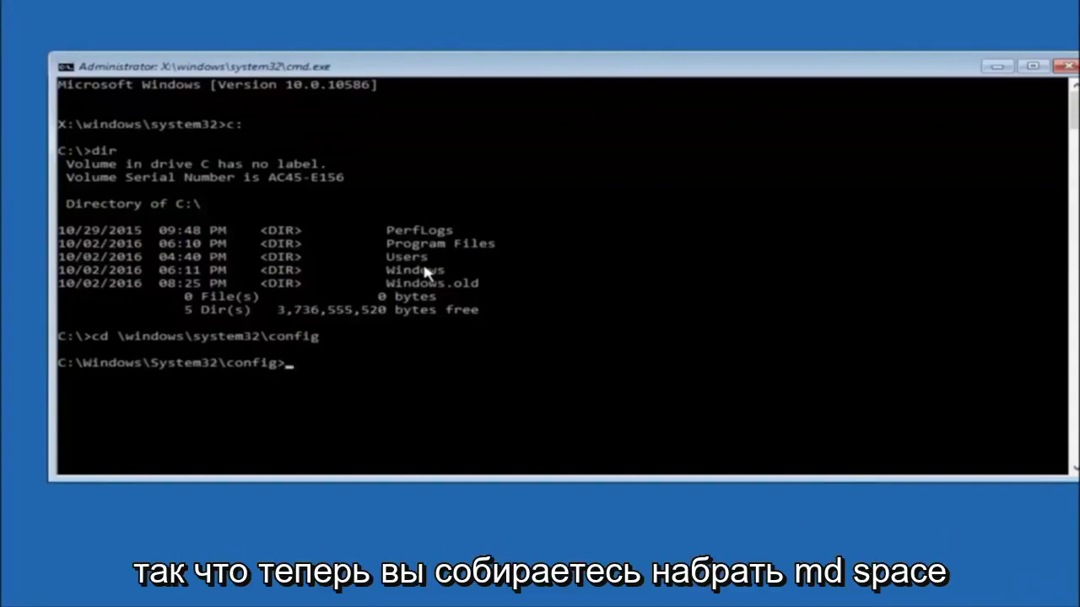
# Create a directory named backup inside C:\Windows\System32\config using md
pyautogui.write('md ')
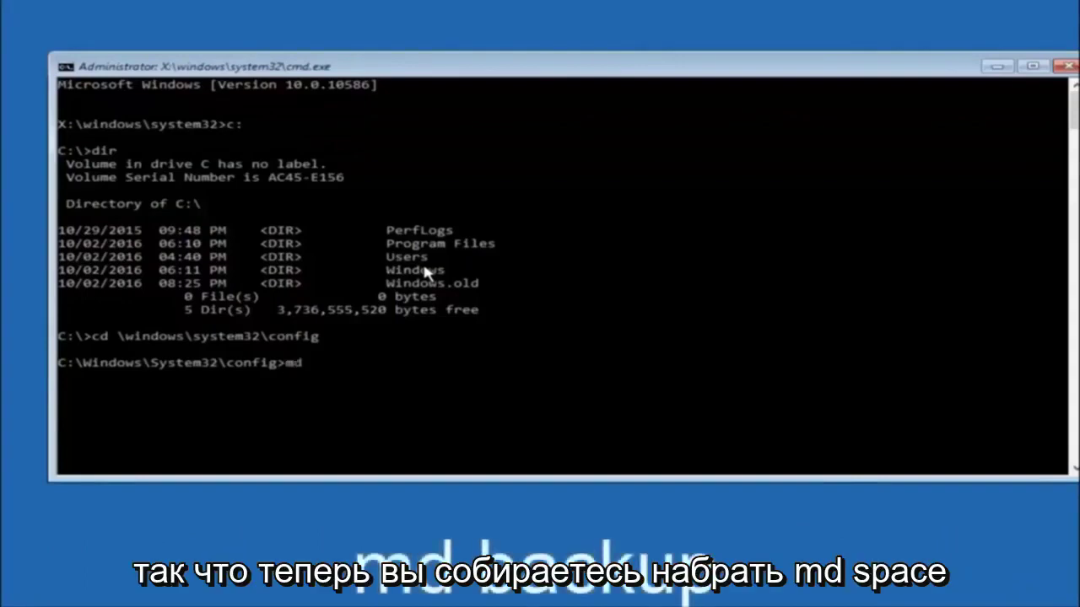
pyautogui.write('backup')
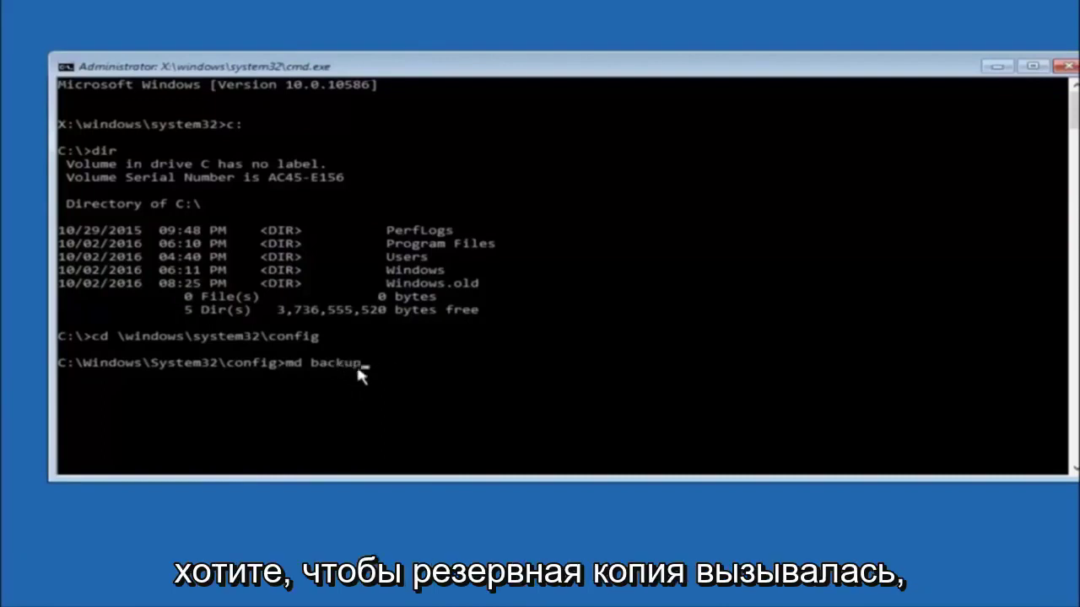
pyautogui.press('Return')
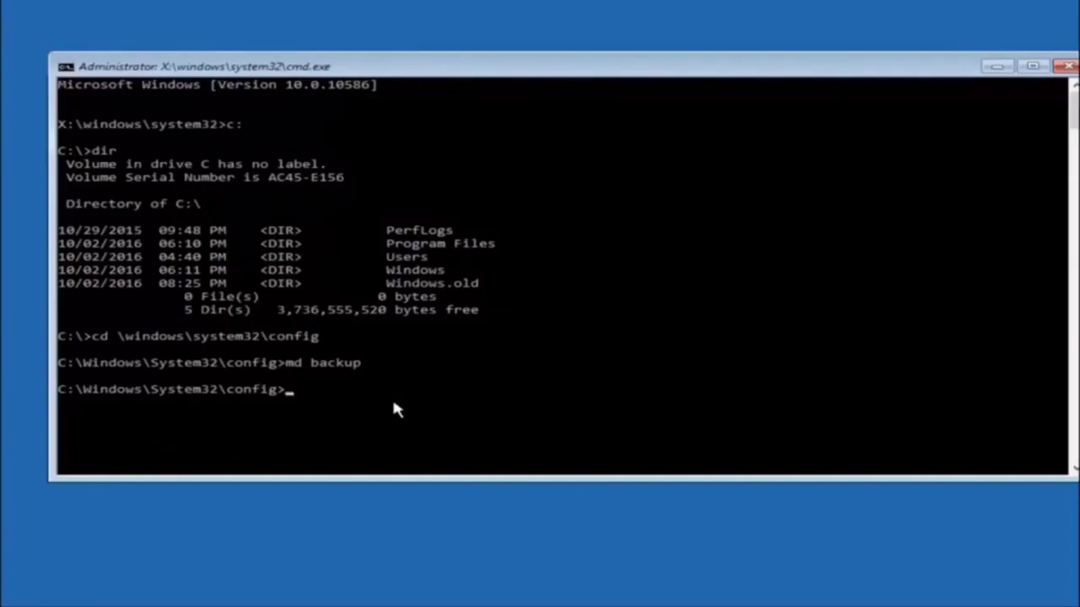
# Copy all files from the config directory into the backup folder with copy *.* backup
pyautogui.write('copy')
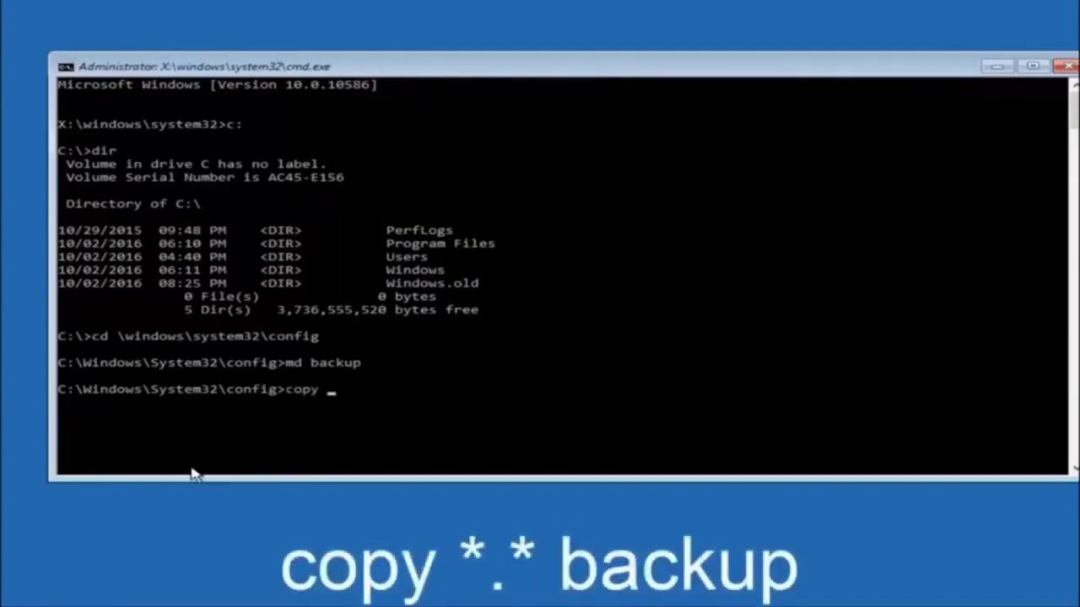
pyautogui.write(' *')
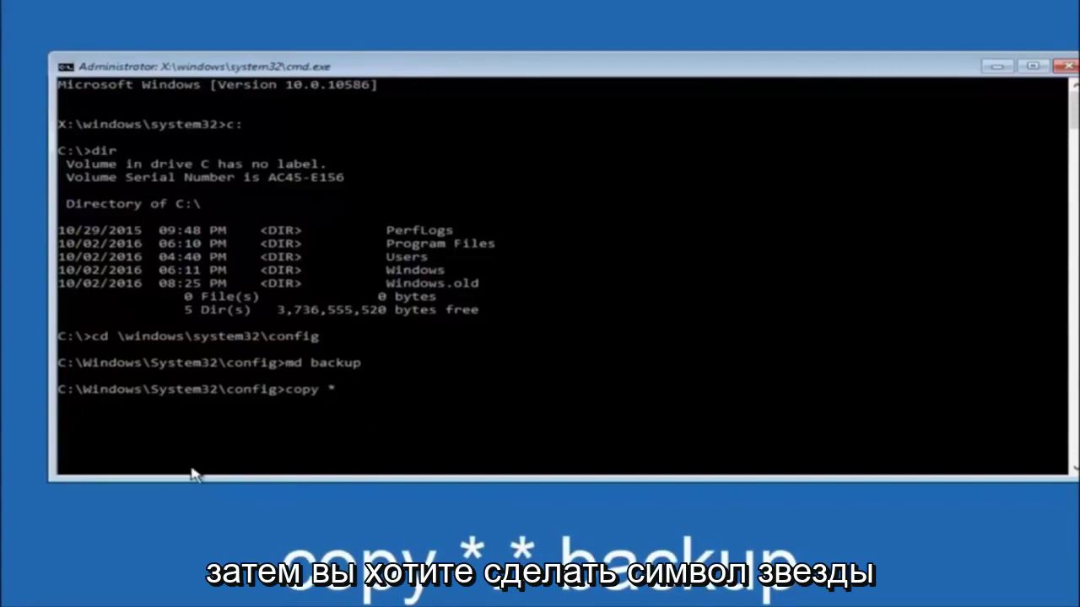
pyautogui.write('.')
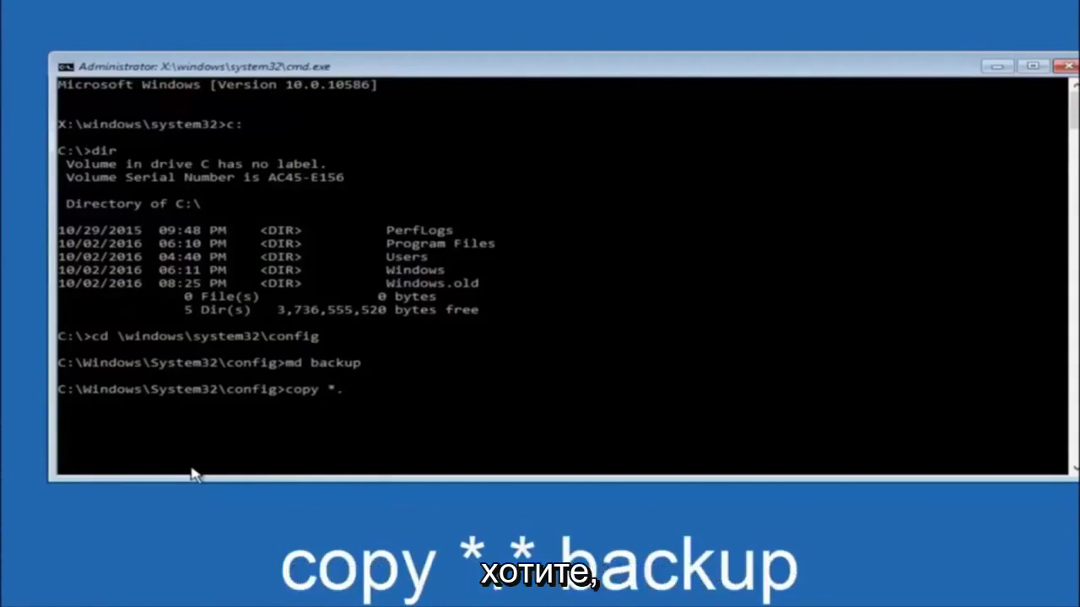
pyautogui.write('*')
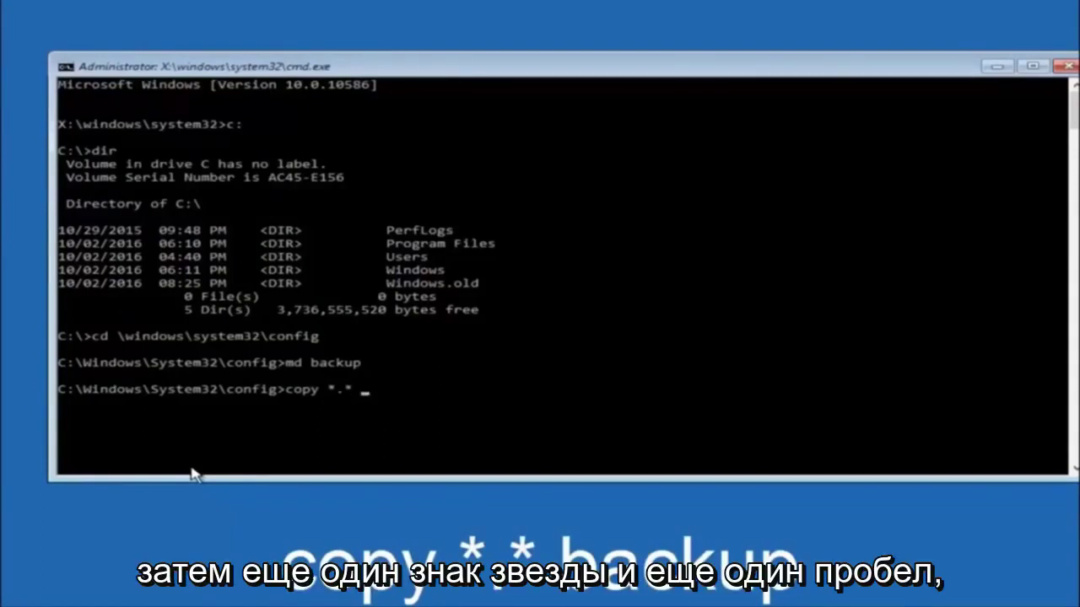
pyautogui.write(' backup')
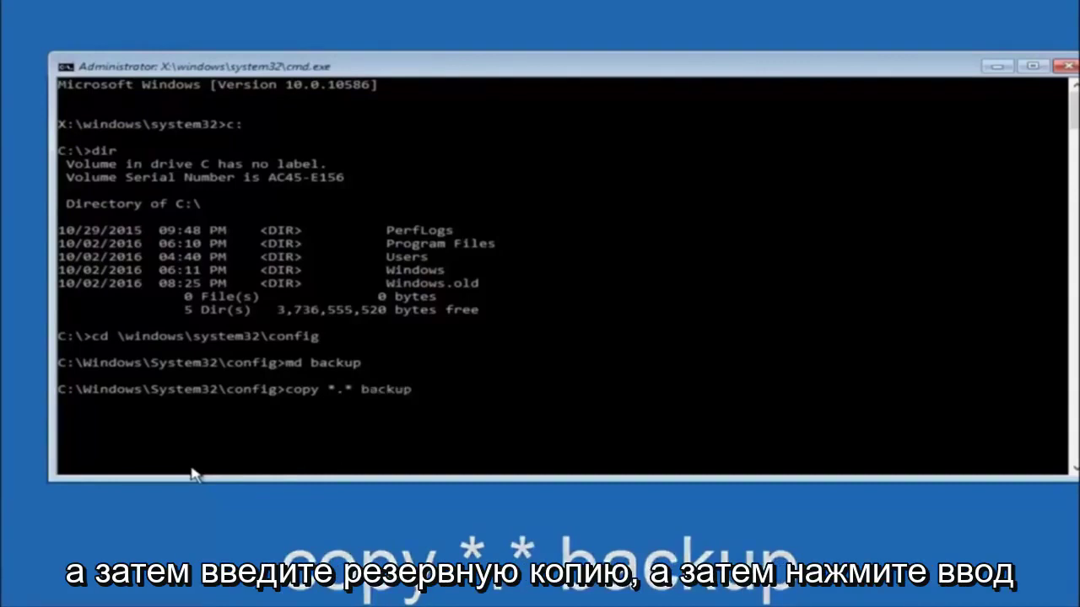
pyautogui.press('Return')
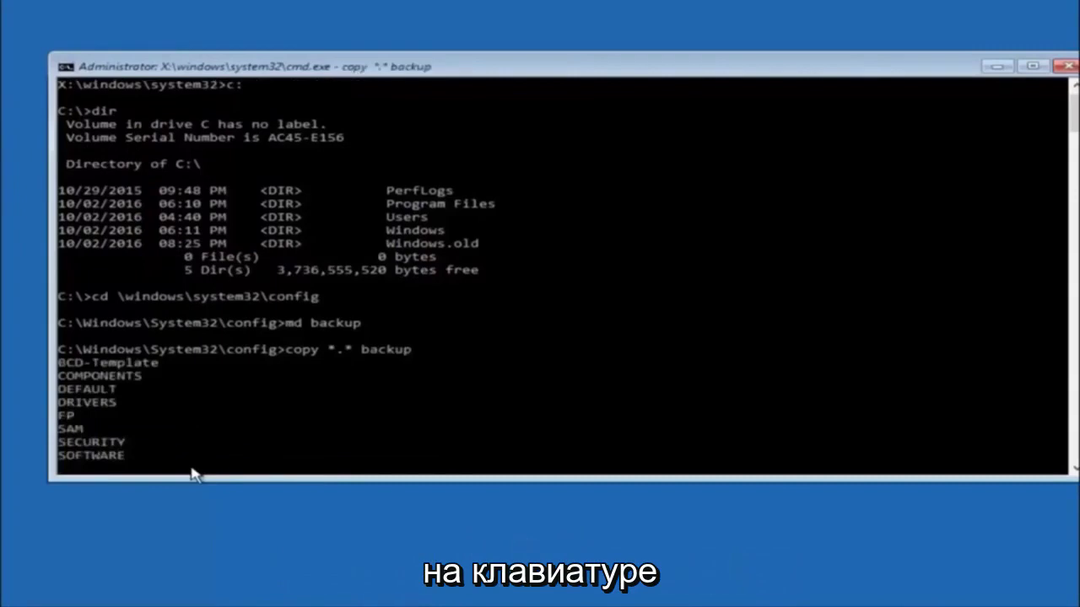
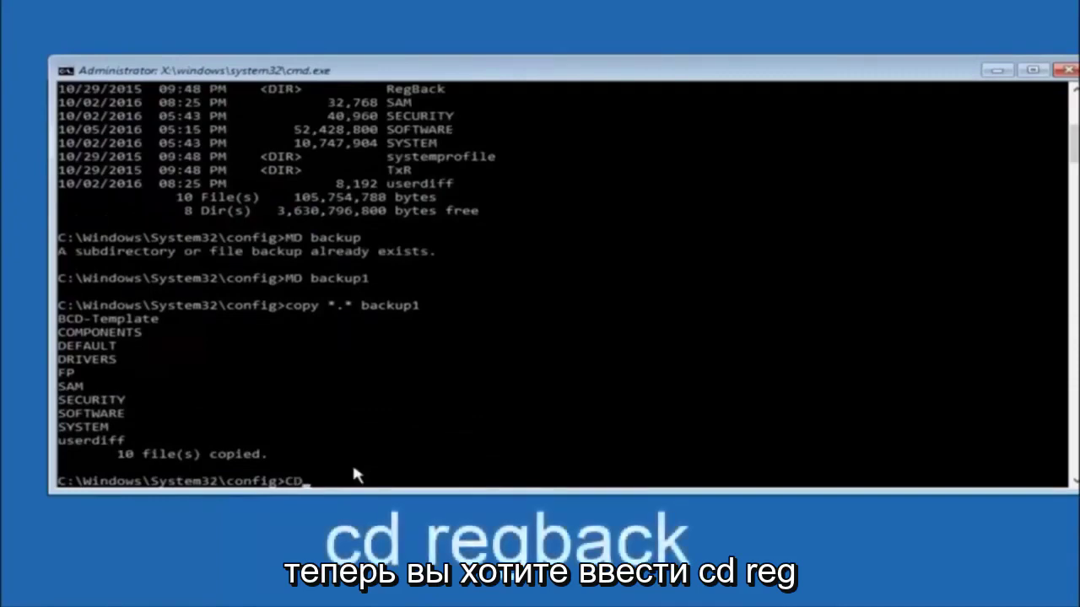
# Change to the regback directory inside config and list its contents with dir
pyautogui.write('reg')
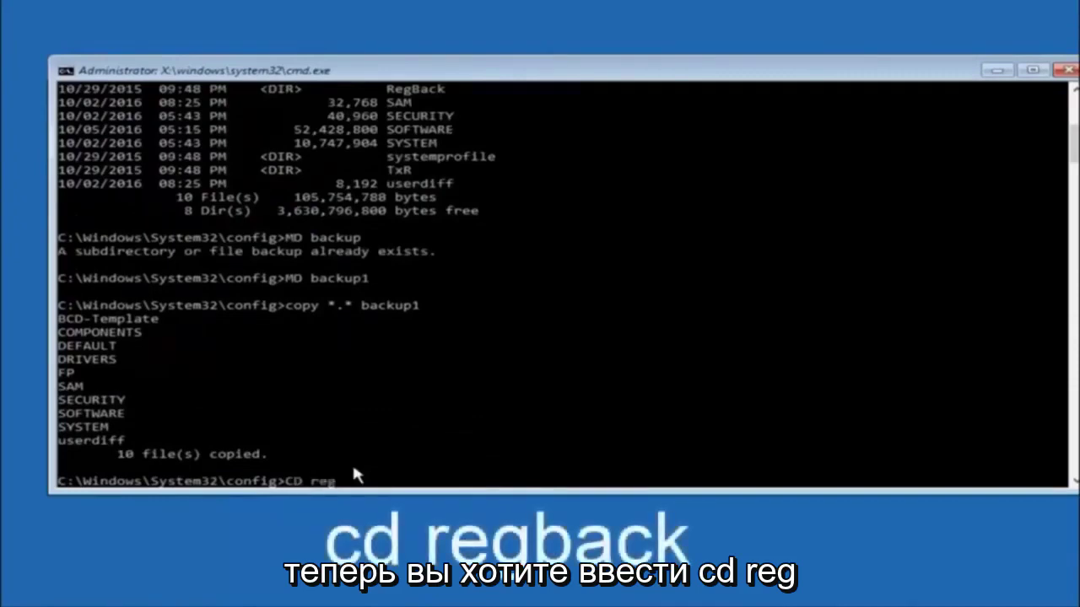
pyautogui.write('back')
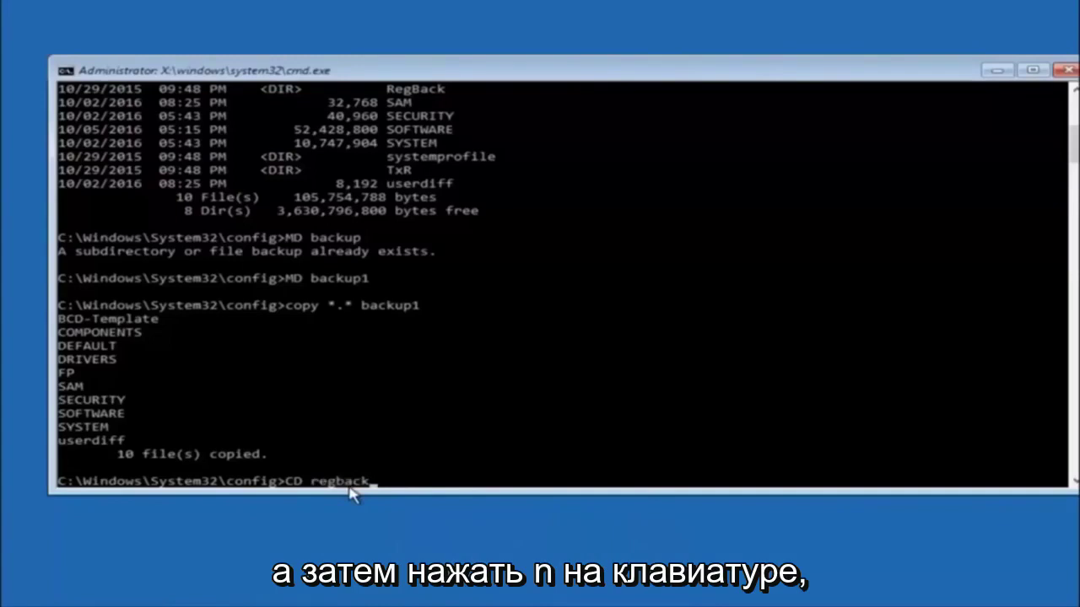
pyautogui.press('Return')
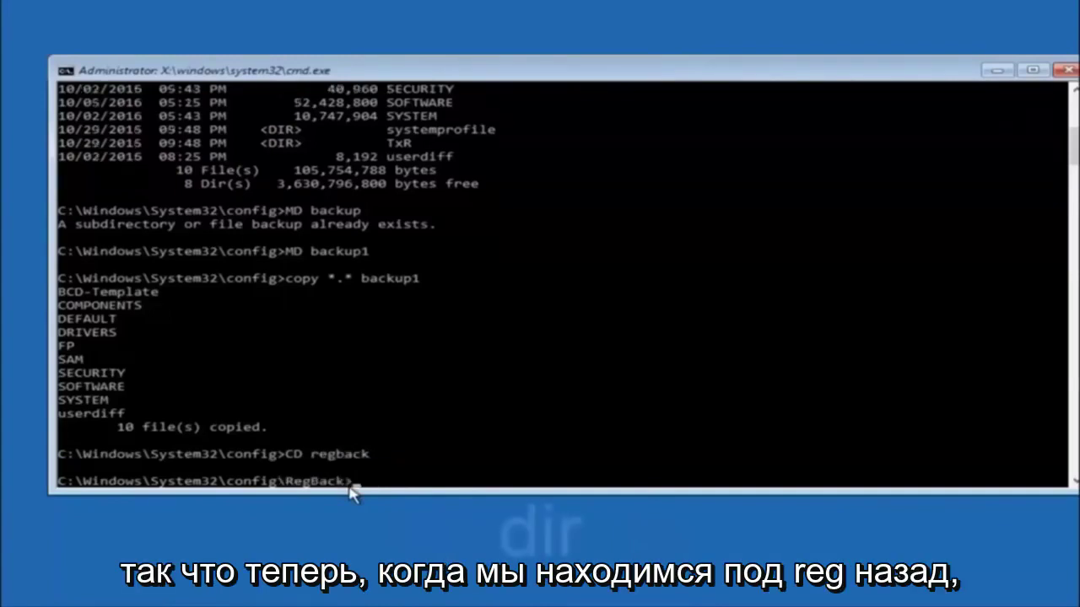
pyautogui.write('dir')
pyautogui.press('Return')
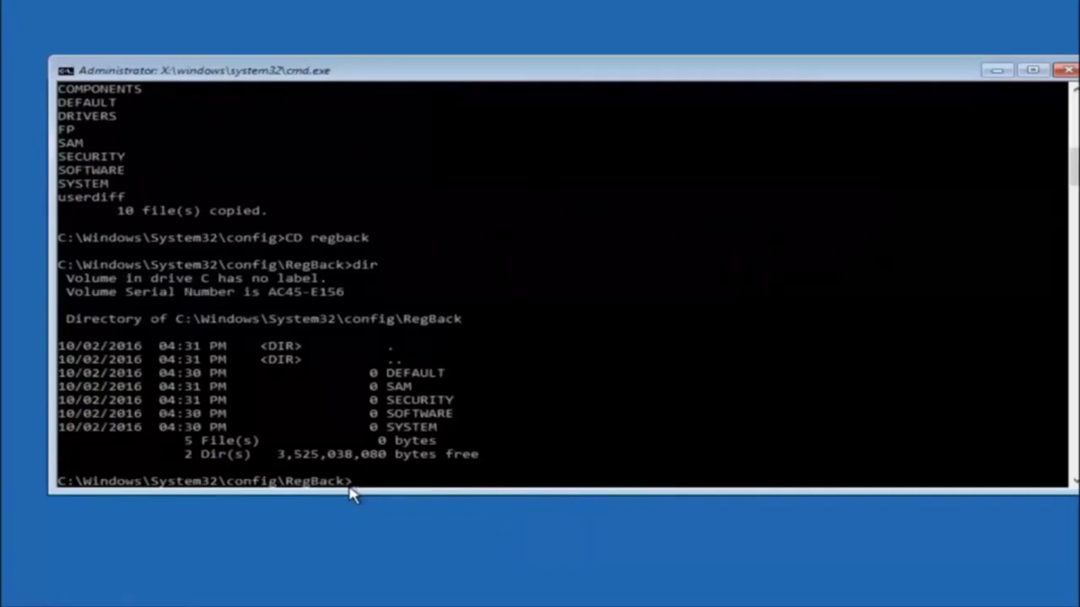
# Copy all RegBack files to the parent config folder with copy *.* .., overwriting all existing files (A), and close Command Prompt
pyautogui.write('copy *.* ..')
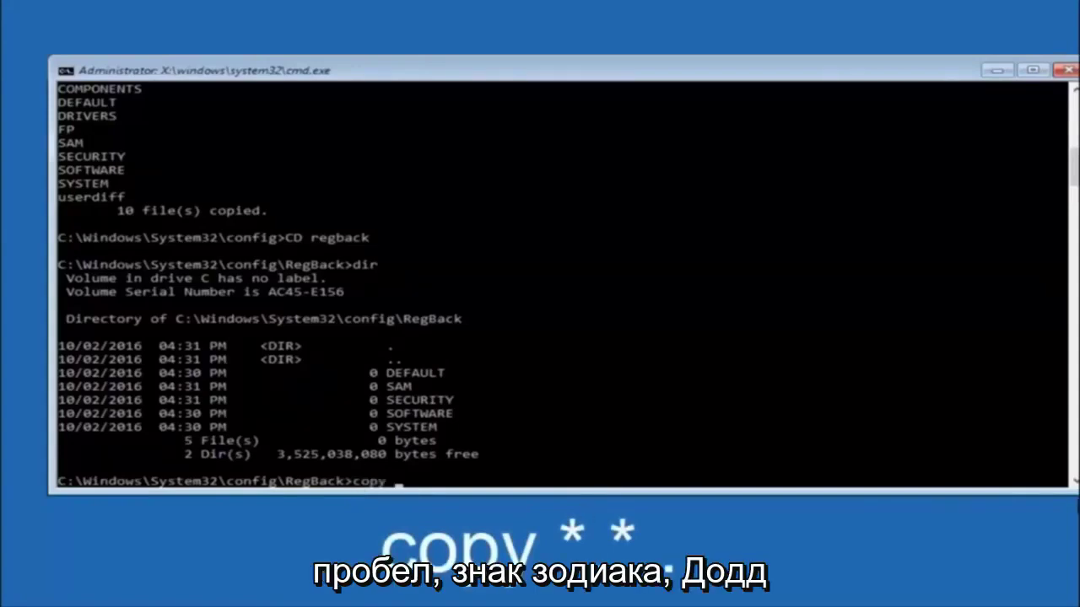
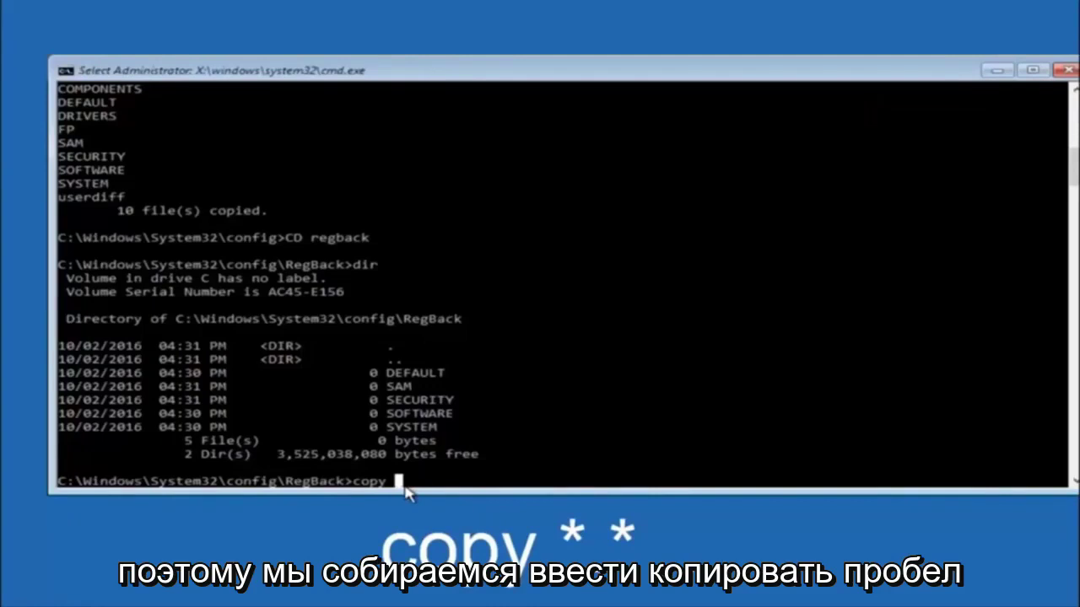
pyautogui.write('*')
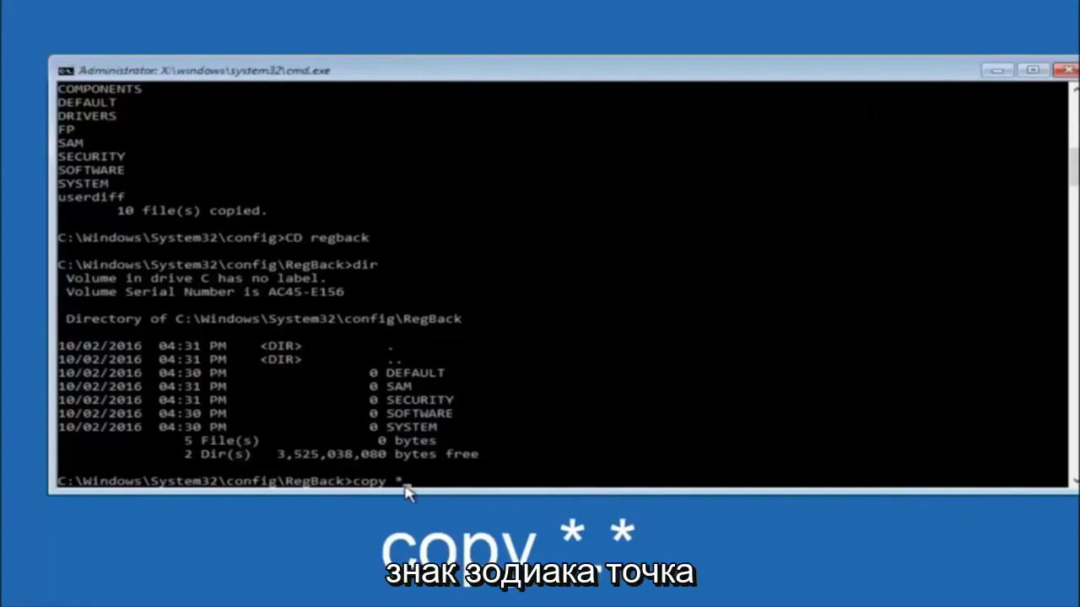
pyautogui.write('.')
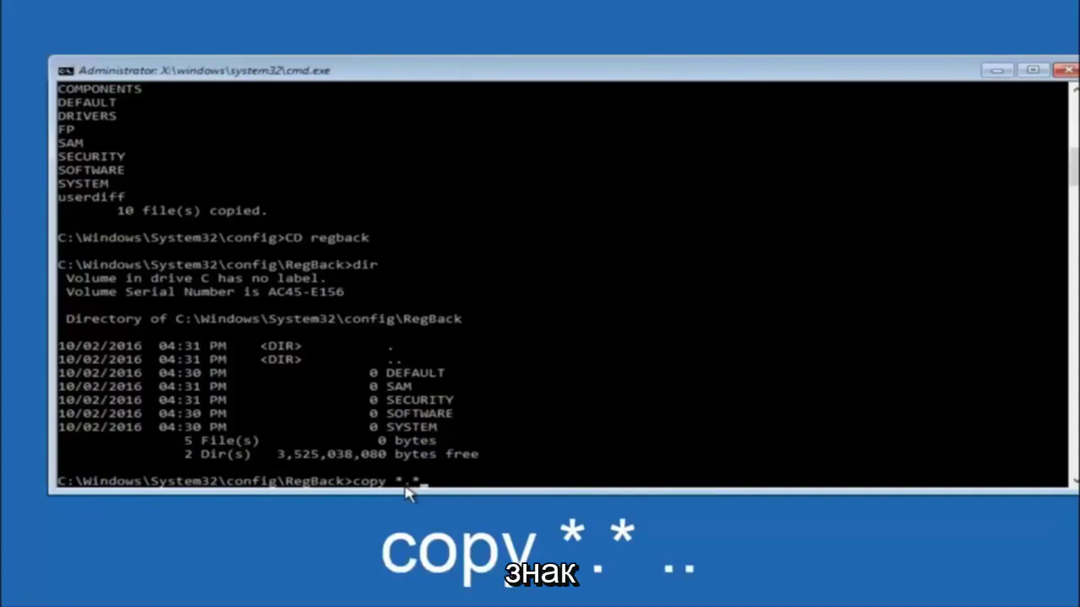
pyautogui.write('*')
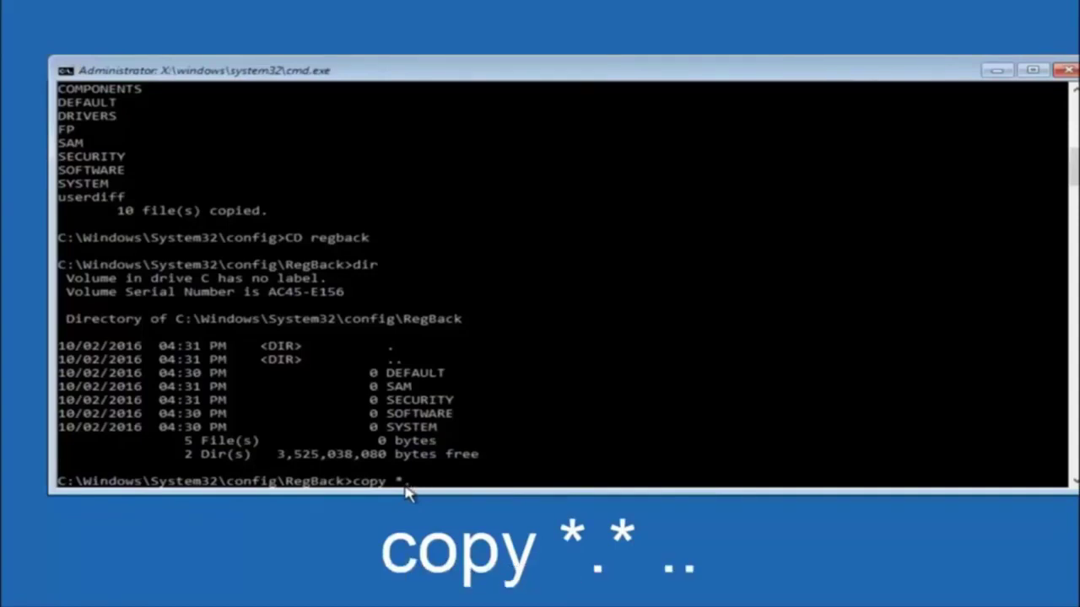
pyautogui.write('* ..')
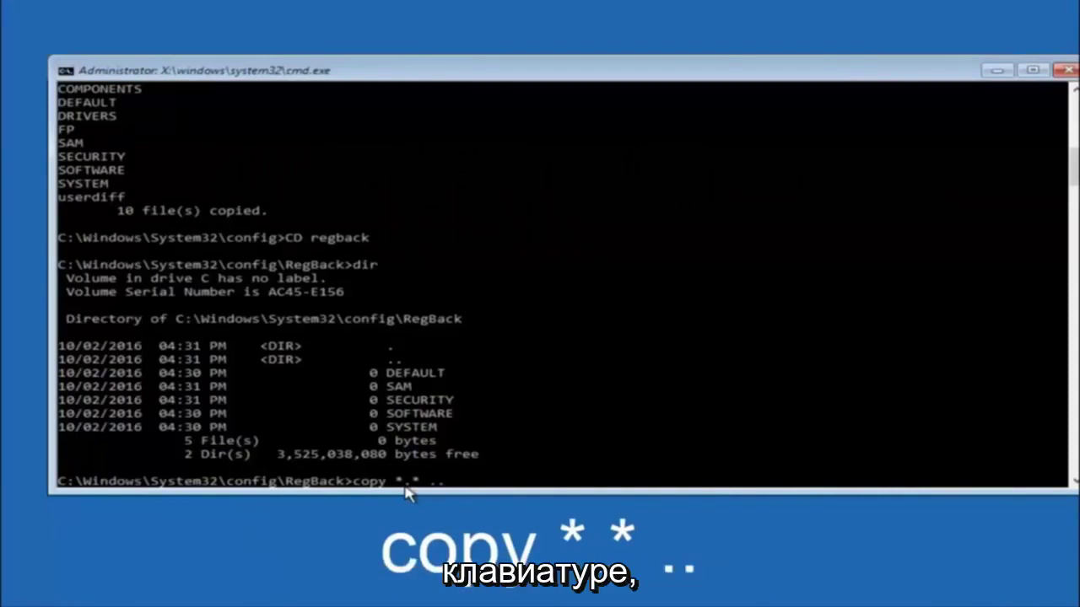
pyautogui.press('Return')
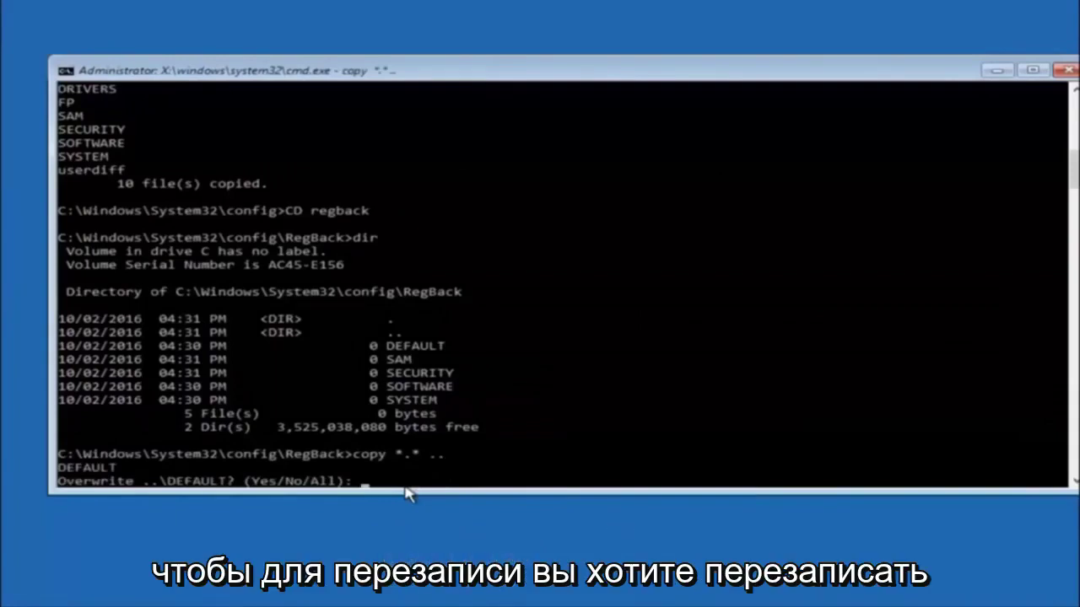
pyautogui.write('A')
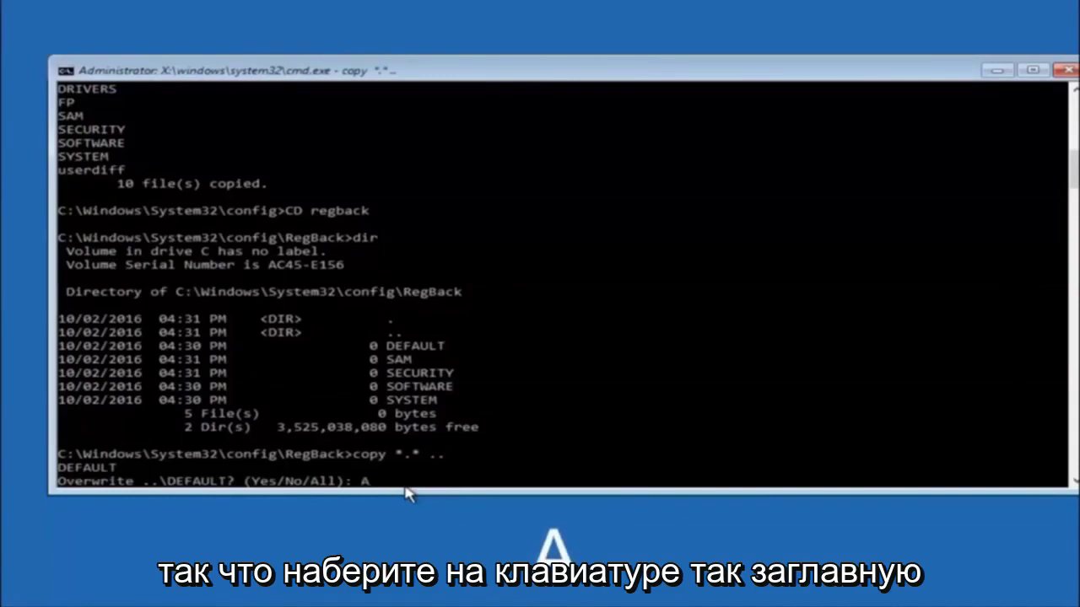
pyautogui.press('Return')
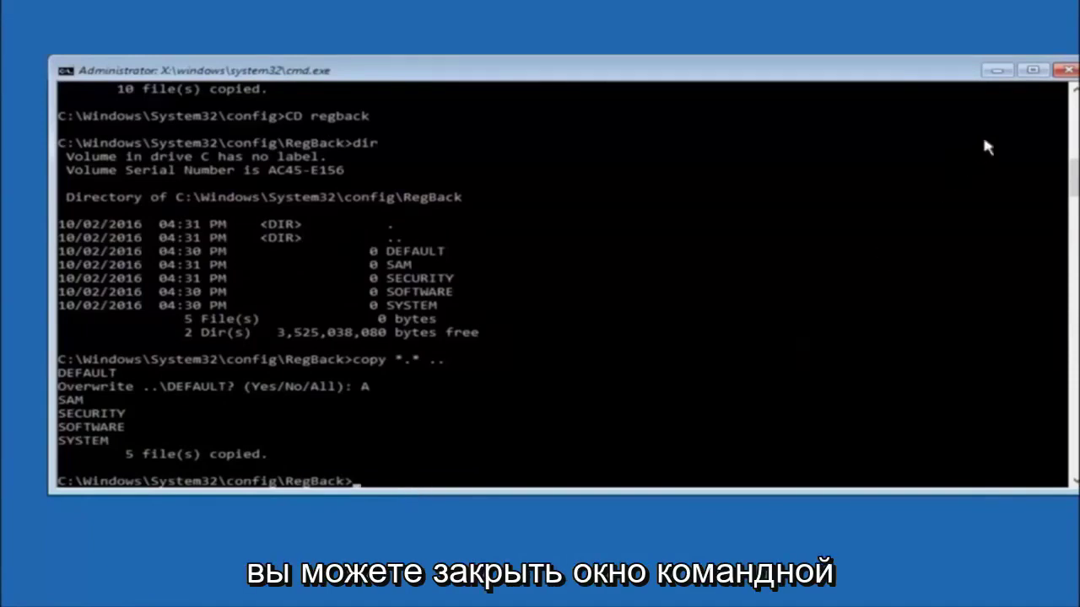
pyautogui.click(1065, 70)
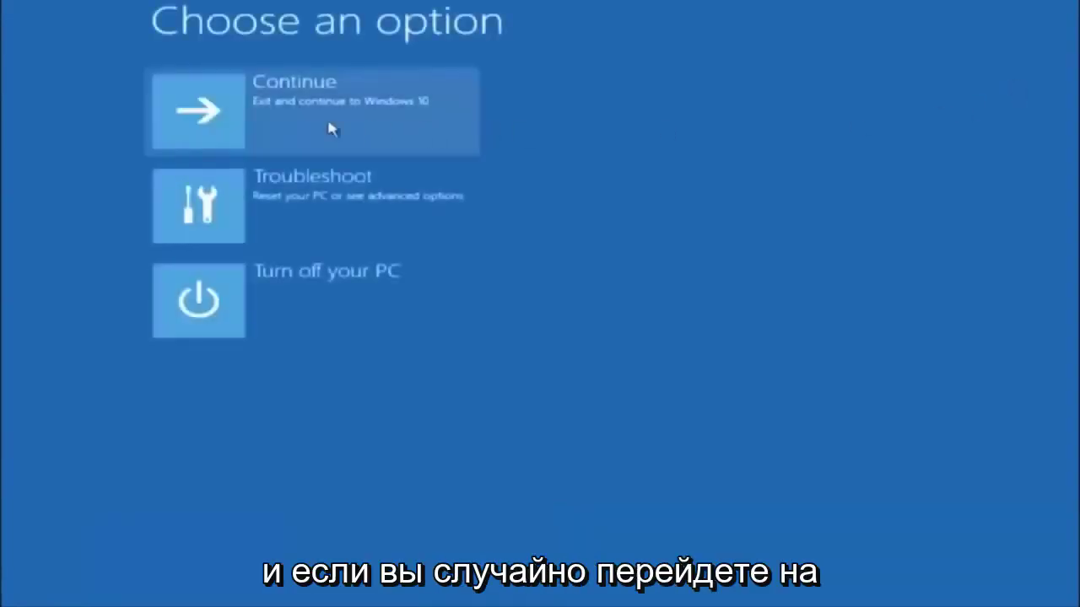